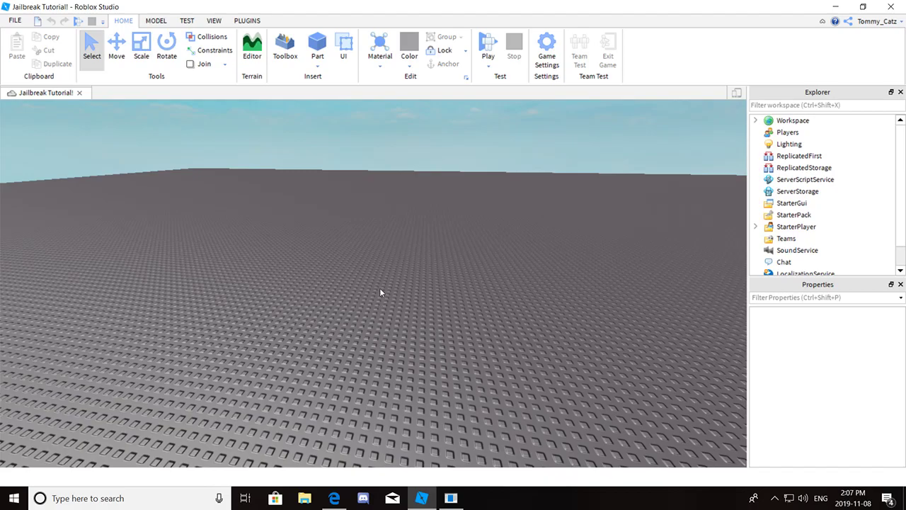
# Insert a block part on the baseplate and set its BrickColor to Really red.
pyautogui.moveTo(575, 313); pyautogui.dragTo(577, 332, button='right')
pyautogui.scroll(3, 475, 263)
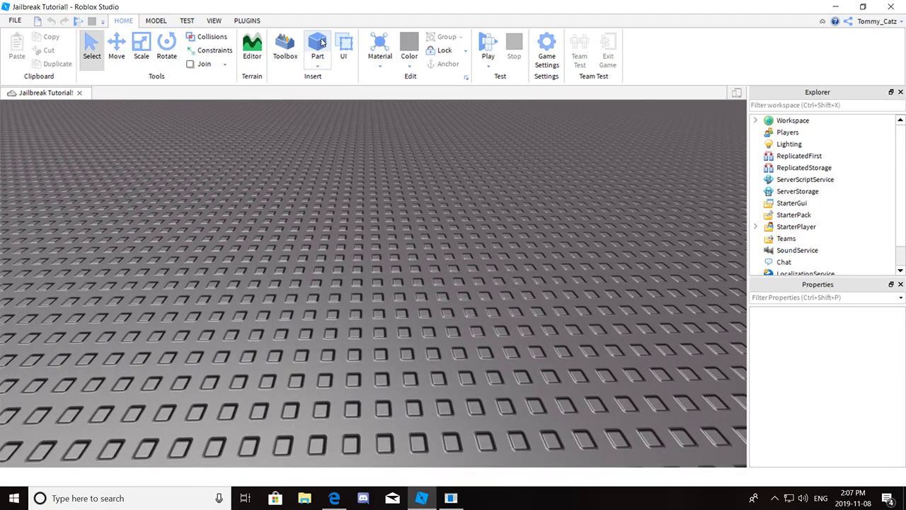
pyautogui.click(319, 48)
pyautogui.scroll(1, 468, 228)
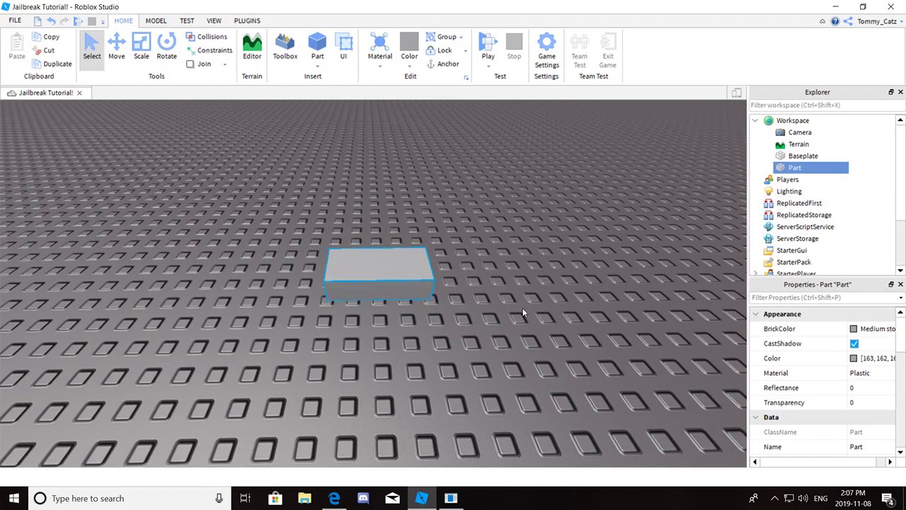
pyautogui.click(869, 328)
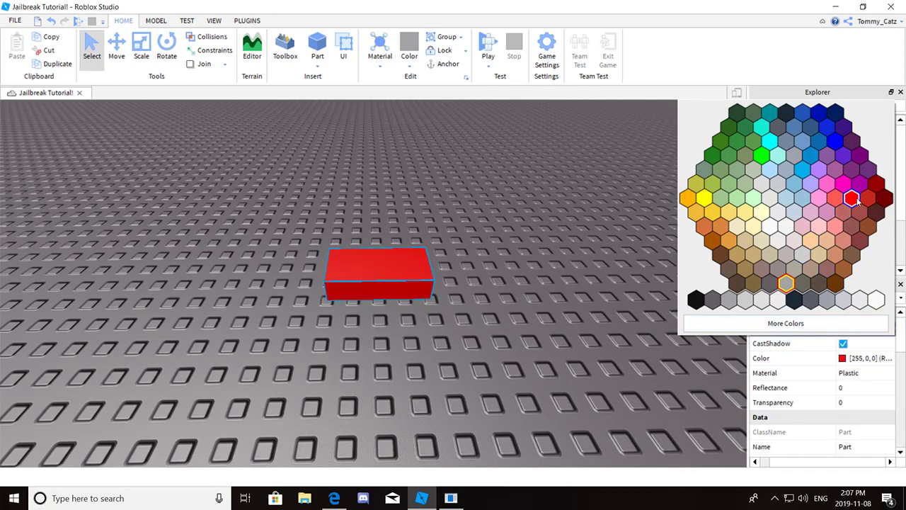
pyautogui.click(855, 201)
# Anchor the red part and turn off its CanCollide property.
pyautogui.scroll(-5, 834, 340)
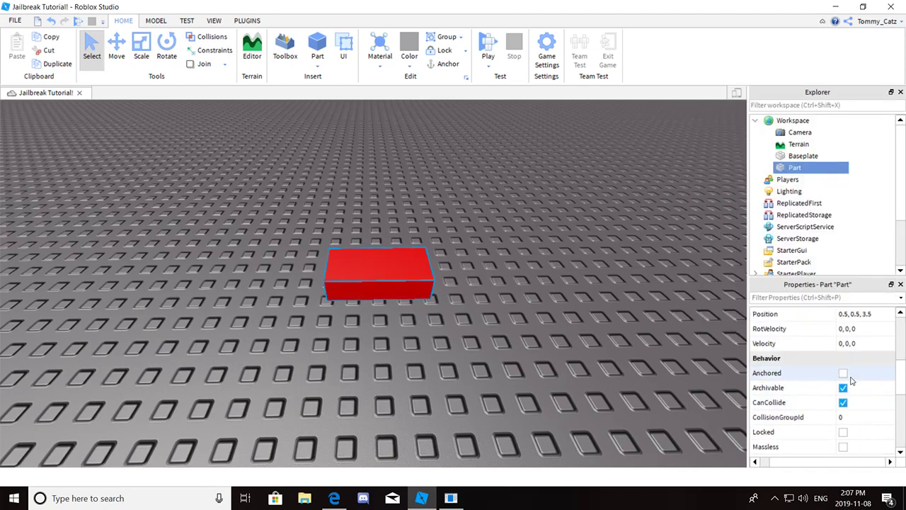
pyautogui.click(843, 373)
pyautogui.click(864, 402)
# Set the red part's size to 2, 2, 2 and shift the cube slightly across the baseplate.
pyautogui.scroll(-3, 861, 403)
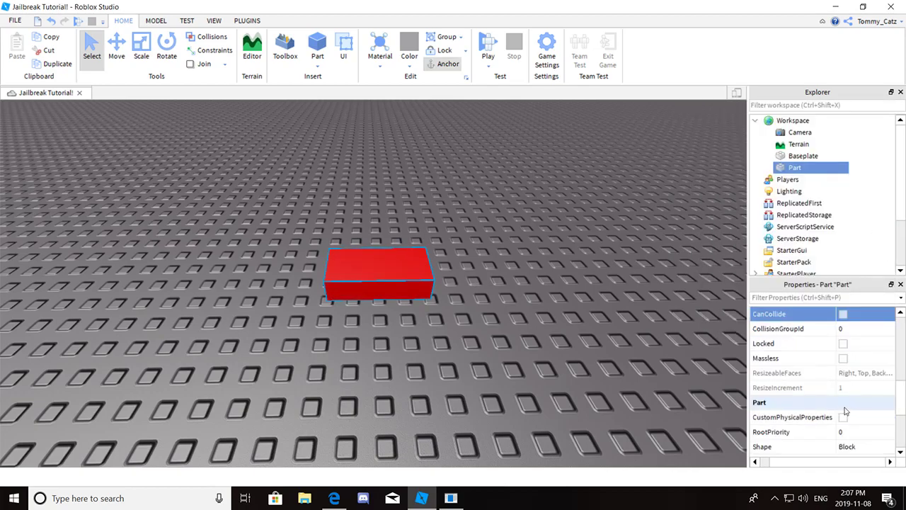
pyautogui.click(852, 419)
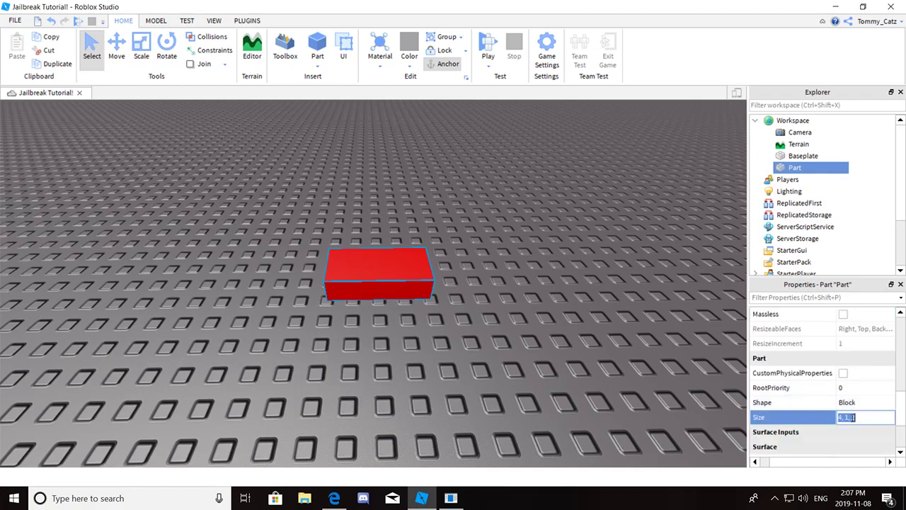
pyautogui.write('2, 2, 2')
pyautogui.press('Return')
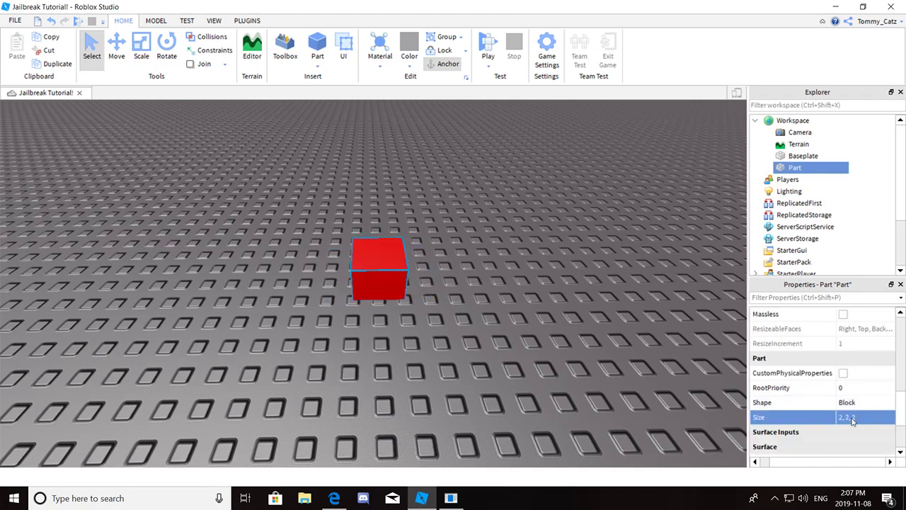
pyautogui.moveTo(396, 260); pyautogui.dragTo(416, 310)
# Highlight the cube's FrontSurface property and examine which side of the cube it refers to.
pyautogui.moveTo(815, 463); pyautogui.dragTo(775, 463)
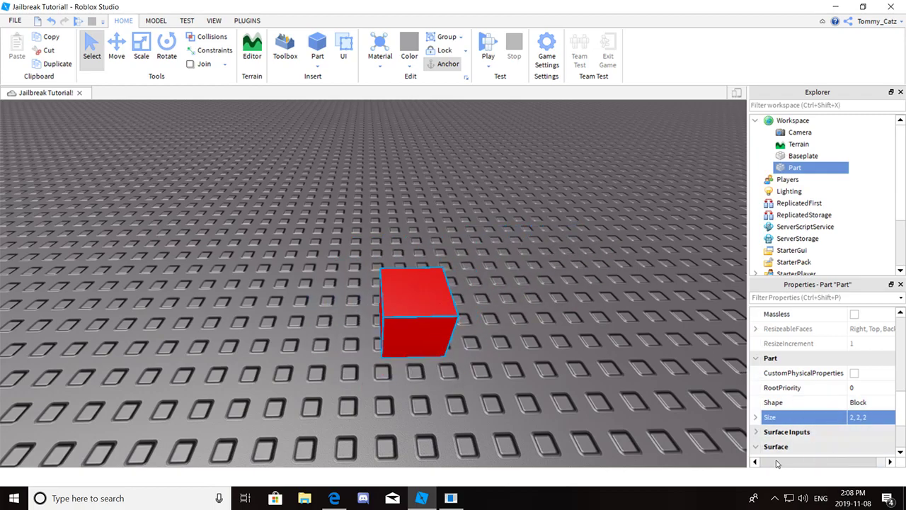
pyautogui.scroll(-2, 782, 443)
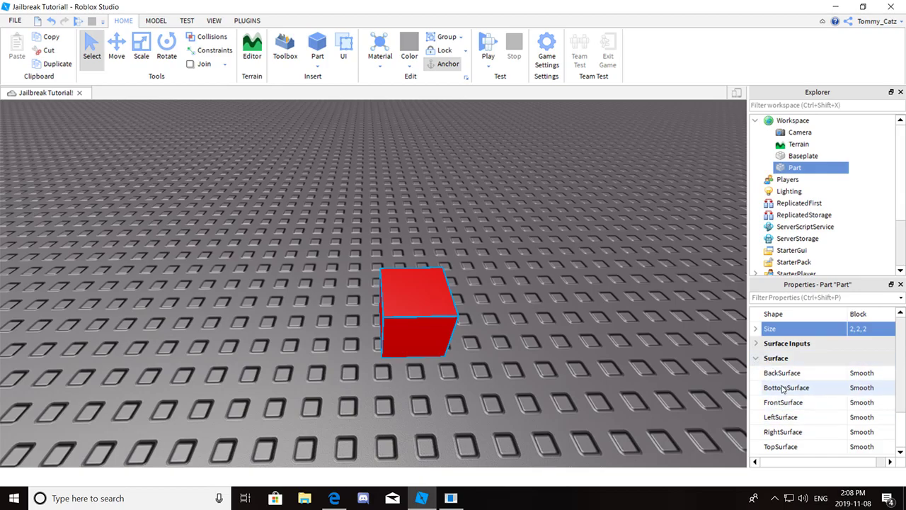
pyautogui.click(781, 403)
pyautogui.press('f')
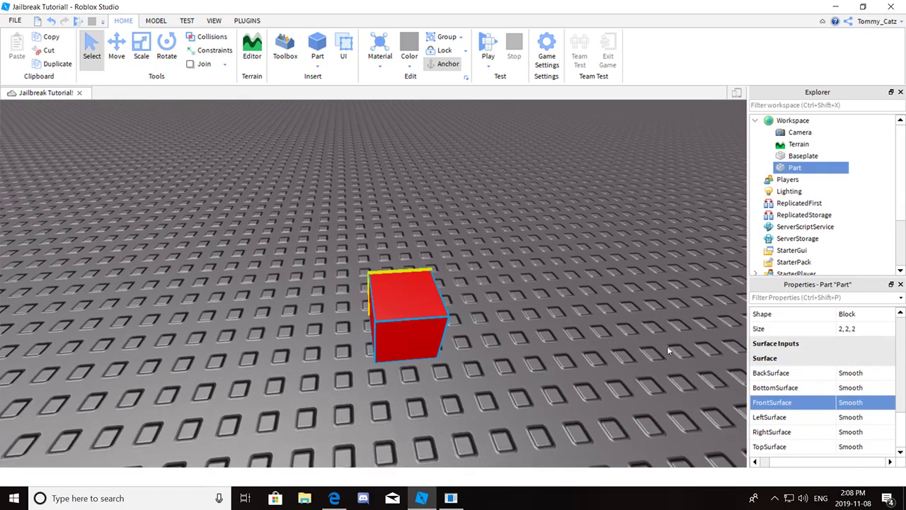
pyautogui.scroll(3, 668, 345)
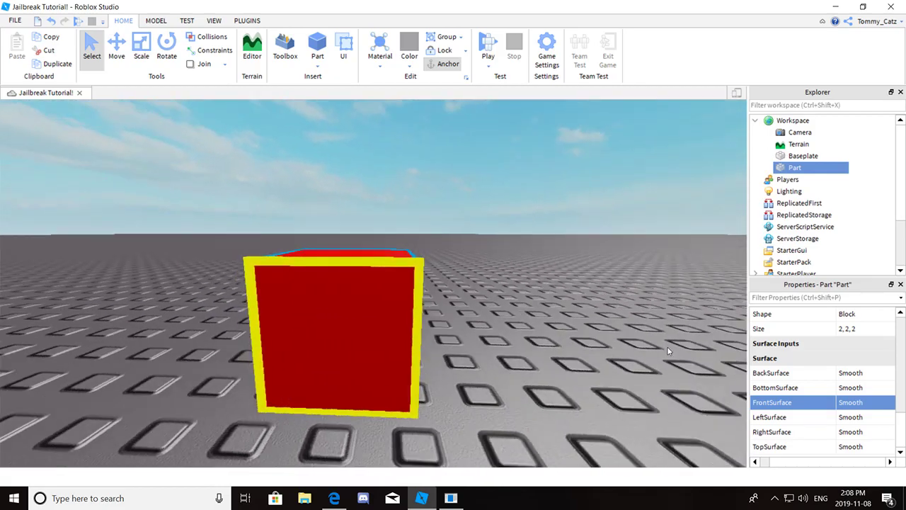
pyautogui.scroll(5, 446, 286)
pyautogui.scroll(-2, 445, 287)
pyautogui.moveTo(445, 283); pyautogui.dragTo(381, 337, button='right')
pyautogui.scroll(-2, 397, 358)
pyautogui.scroll(5, 404, 323)
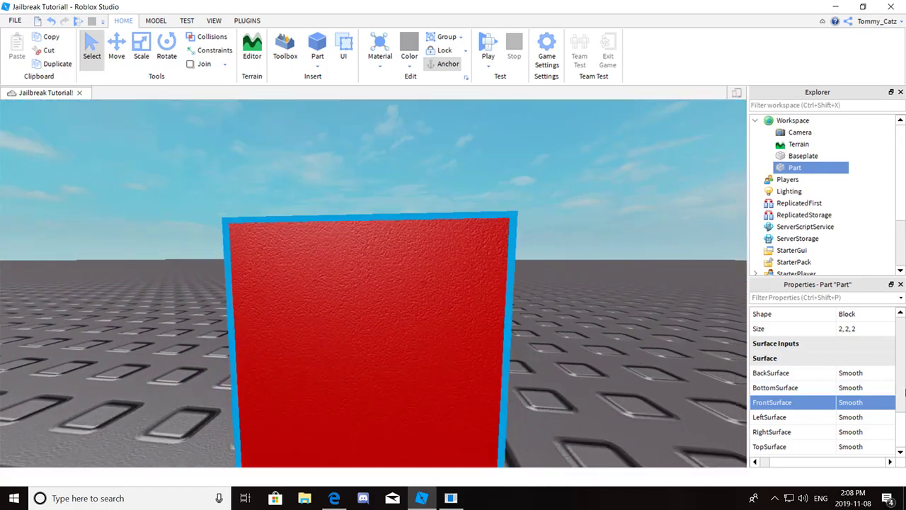
# Set the cube's FrontSurface to Studs and check the face in the viewport.
pyautogui.click(860, 403)
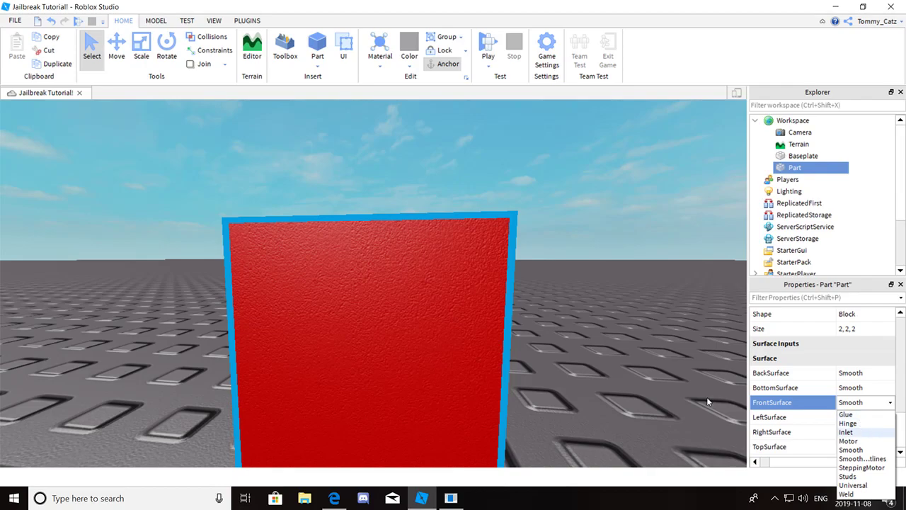
pyautogui.moveTo(735, 407); pyautogui.dragTo(773, 386, button='right')
pyautogui.click(860, 402)
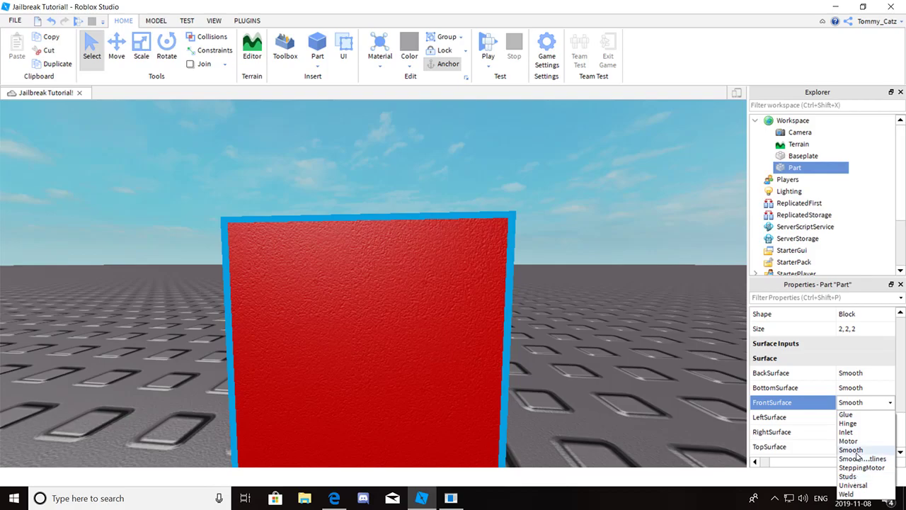
pyautogui.click(847, 476)
pyautogui.moveTo(540, 305); pyautogui.dragTo(540, 305, button='right')
pyautogui.scroll(-3, 602, 295)
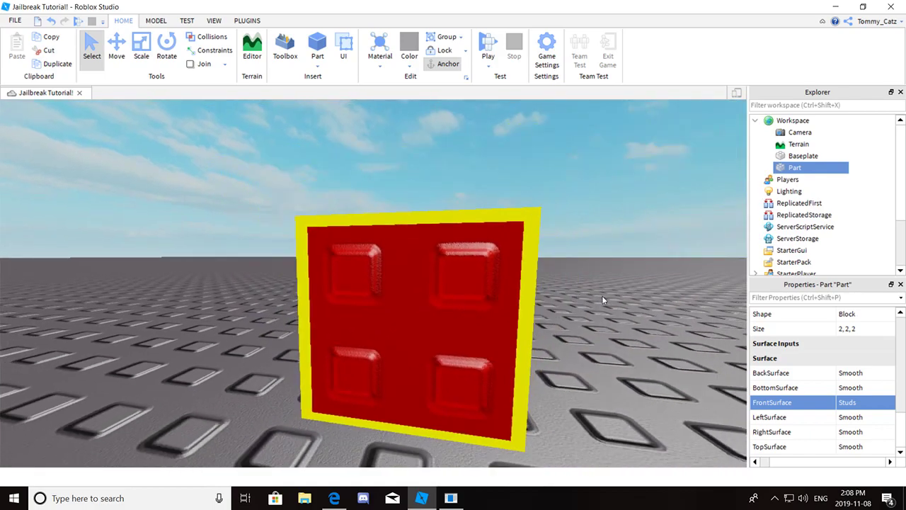
pyautogui.click(615, 295)
pyautogui.moveTo(616, 295); pyautogui.dragTo(615, 294, button='right')
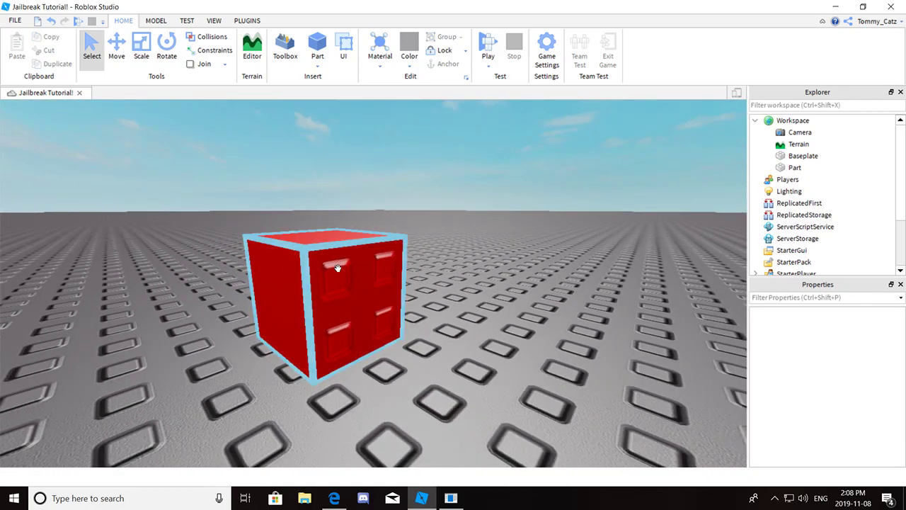
# Rename the red cube as Choosing.
pyautogui.click(391, 269)
pyautogui.rightClick(795, 167)
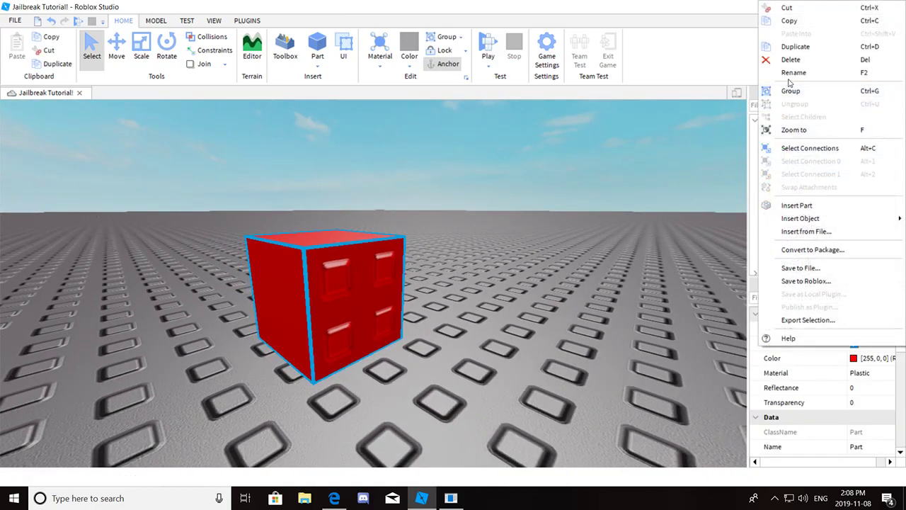
pyautogui.click(777, 94)
pyautogui.write('C')
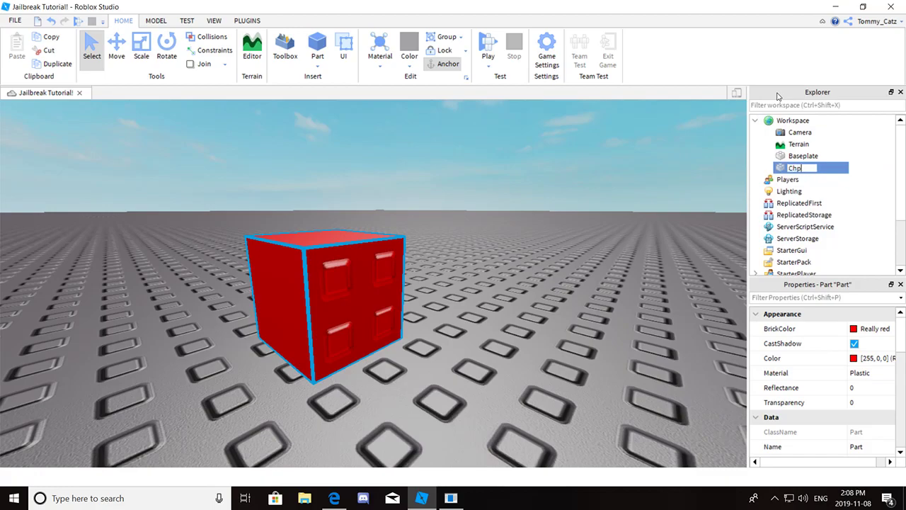
pyautogui.write('hoosing')
pyautogui.press('Return')
# Raise the Choosing cube off the baseplate into the air with the Move tool.
pyautogui.click(141, 49)
pyautogui.click(116, 50)
pyautogui.scroll(3, 385, 178)
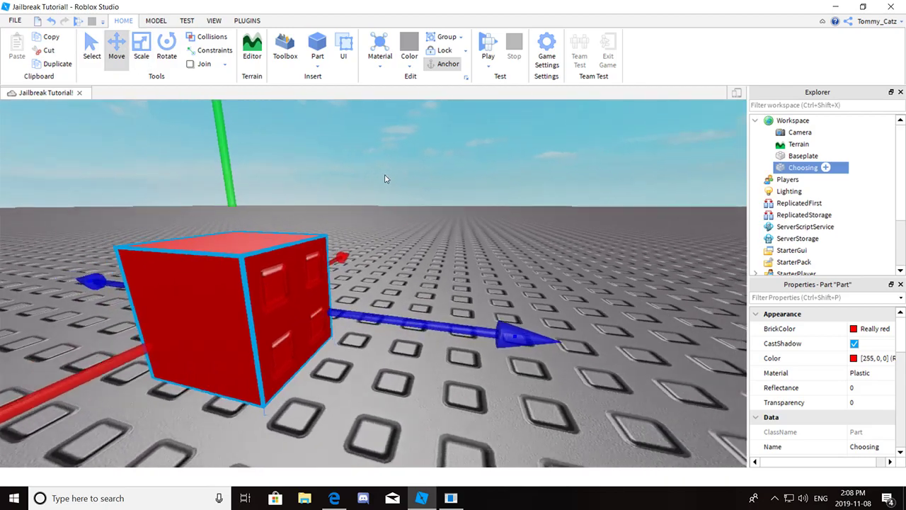
pyautogui.scroll(-5, 385, 179)
pyautogui.moveTo(385, 178); pyautogui.dragTo(238, 208, button='right')
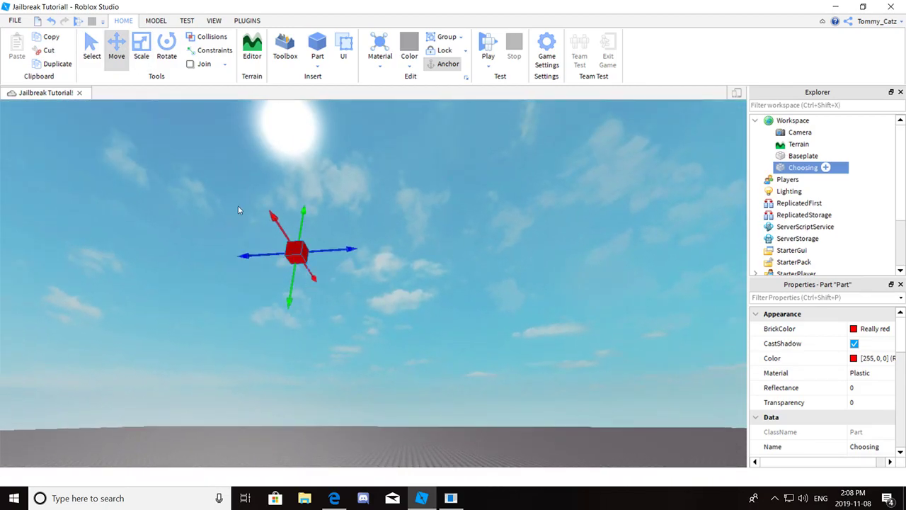
# Rotate the raised Choosing cube and deselect it.
pyautogui.click(167, 51)
pyautogui.moveTo(313, 239); pyautogui.dragTo(308, 263)
pyautogui.moveTo(308, 263); pyautogui.dragTo(338, 248, button='right')
pyautogui.scroll(10, 366, 253)
pyautogui.click(482, 216)
pyautogui.moveTo(482, 217); pyautogui.dragTo(494, 228, button='right')
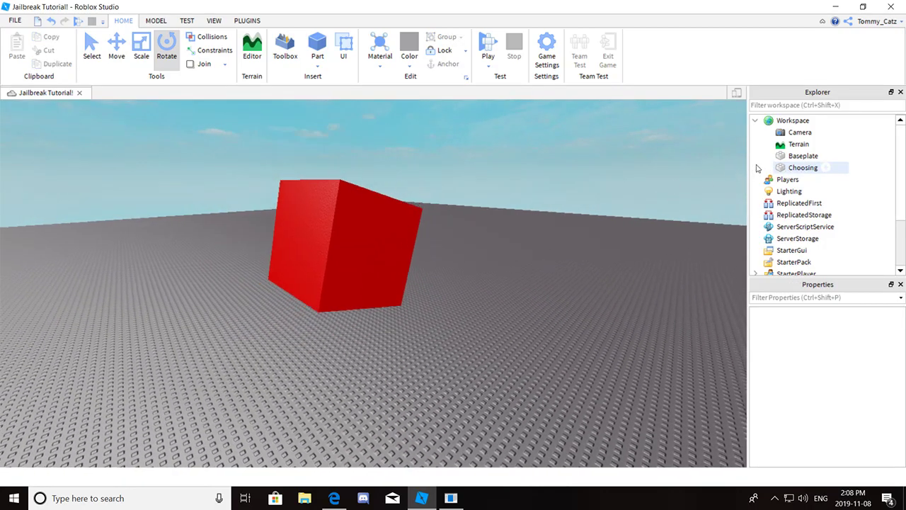
# Duplicate the Choosing cube and move the copy away from the original.
pyautogui.click(373, 216)
pyautogui.press('f')
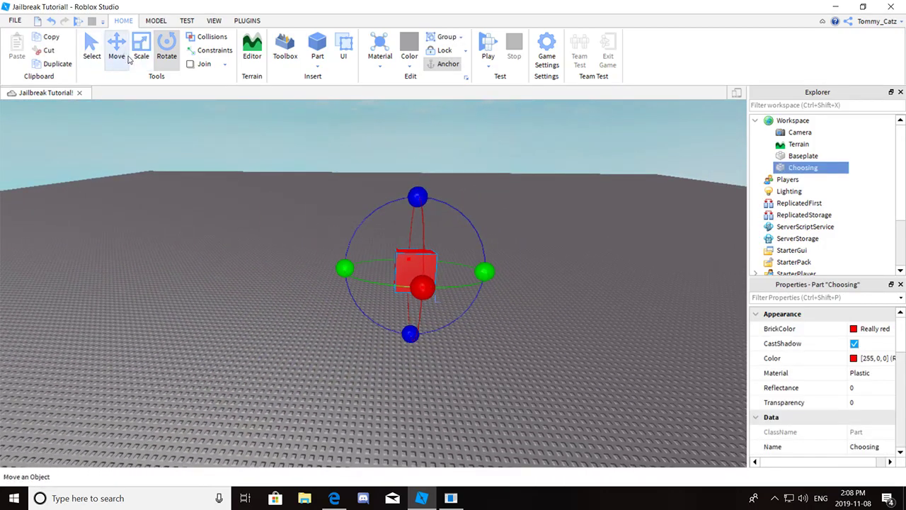
pyautogui.click(117, 56)
pyautogui.hotkey('ctrl', 'd')
pyautogui.moveTo(468, 297); pyautogui.dragTo(128, 177, button='right')
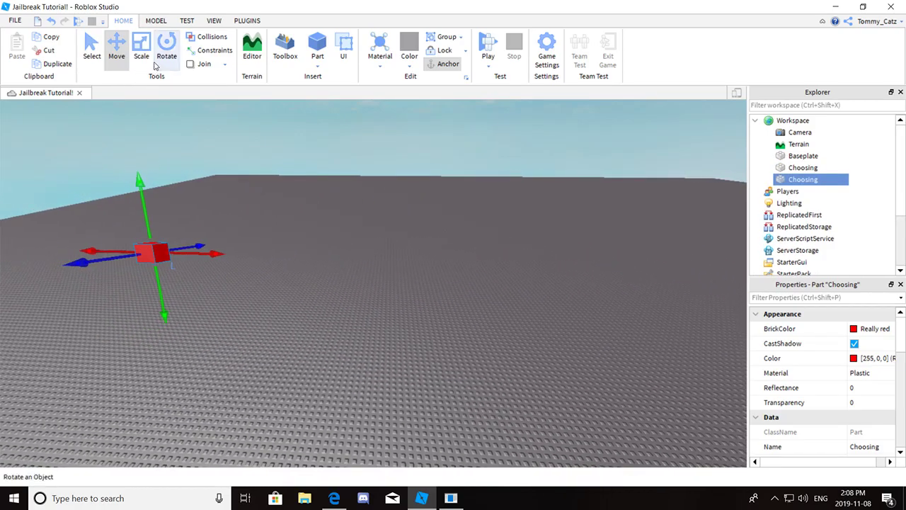
# Turn the duplicate cube about its vertical axis with the Rotate tool to change its facing direction.
pyautogui.hotkey('ctrl', '1')
pyautogui.click(182, 52)
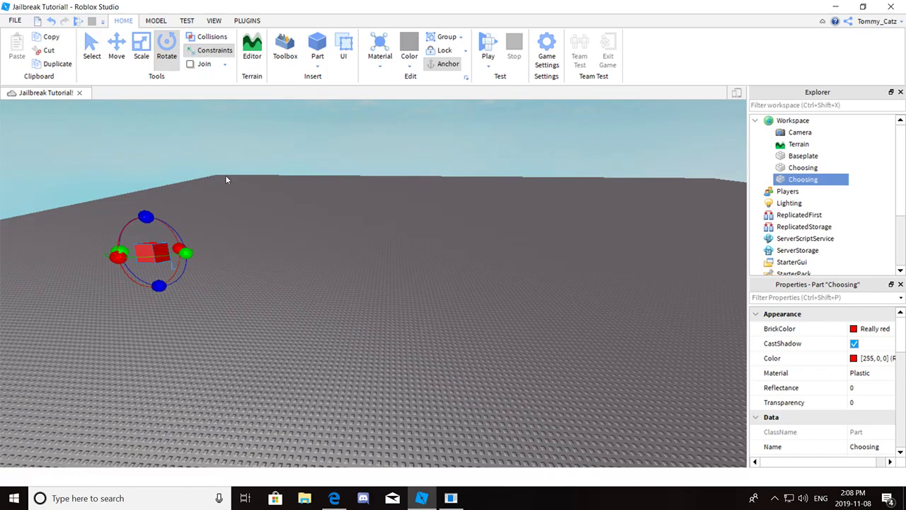
pyautogui.press('f')
pyautogui.scroll(6, 344, 233)
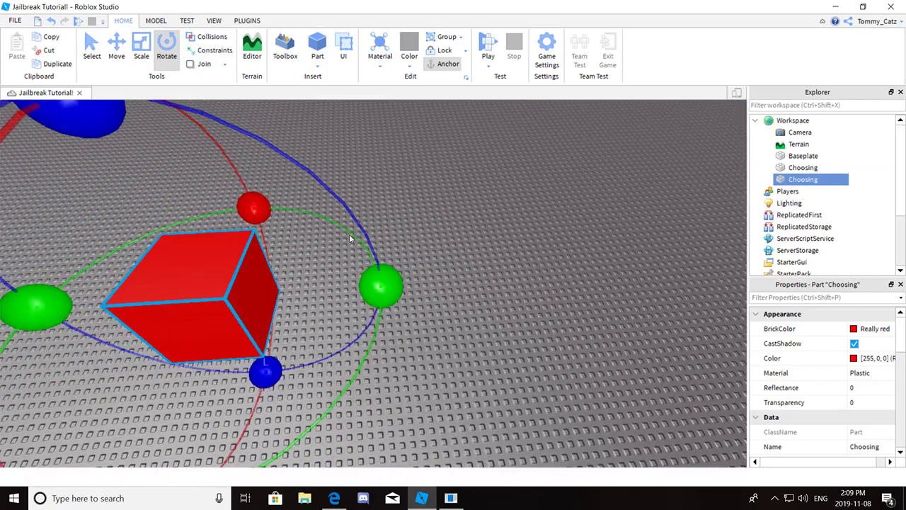
pyautogui.moveTo(381, 285); pyautogui.dragTo(375, 319)
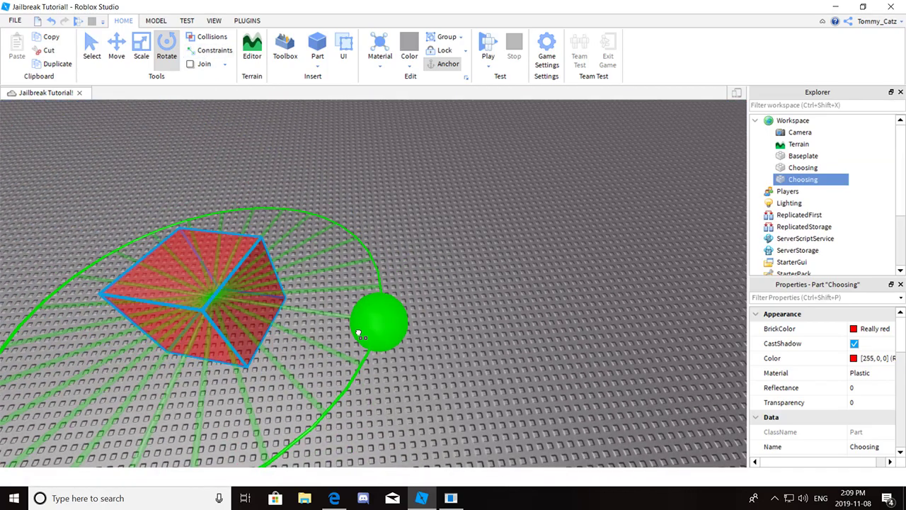
pyautogui.scroll(-5, 344, 299)
pyautogui.moveTo(375, 202); pyautogui.dragTo(379, 203)
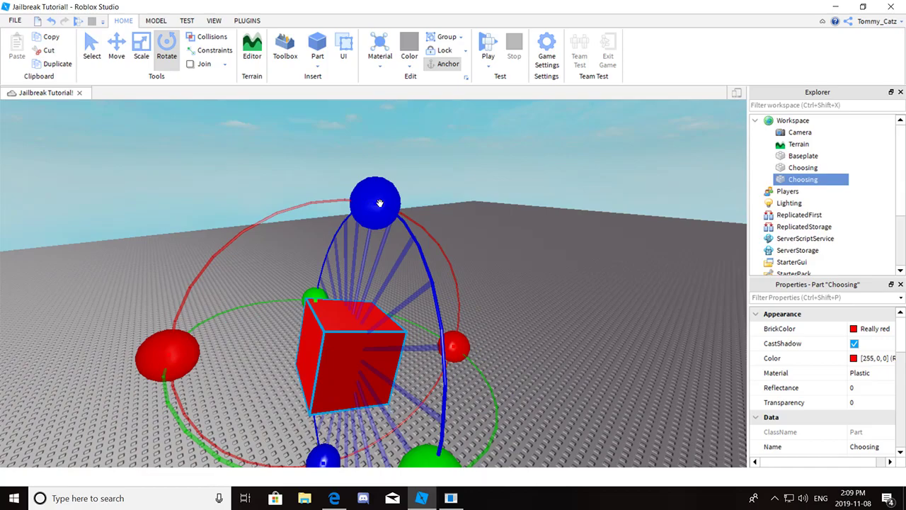
pyautogui.moveTo(455, 337)
pyautogui.mouseDown()
pyautogui.moveTo(438, 291)
pyautogui.moveTo(467, 324)
pyautogui.mouseUp()
pyautogui.click(354, 313)
pyautogui.moveTo(467, 324); pyautogui.dragTo(478, 334, button='right')
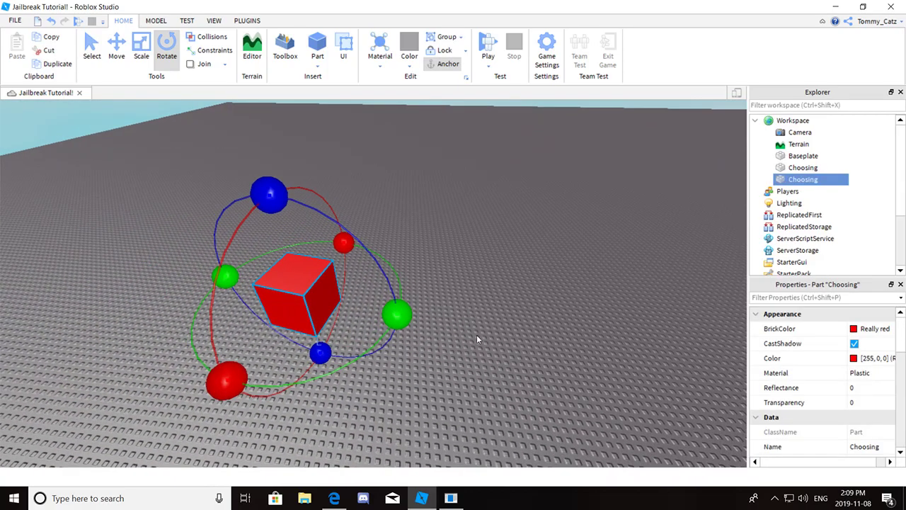
pyautogui.moveTo(398, 314); pyautogui.dragTo(439, 344)
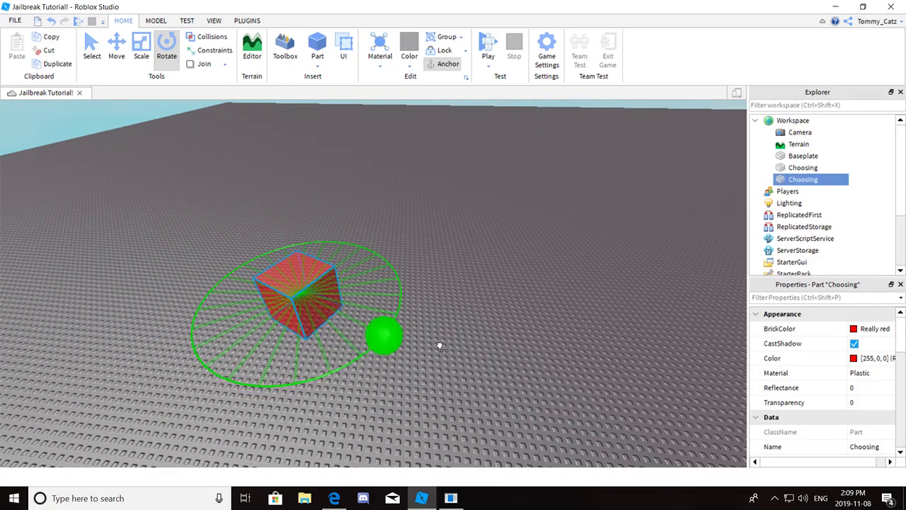
# Set the duplicate cube's BrickColor to Cyan and rename it Cops.
pyautogui.click(852, 333)
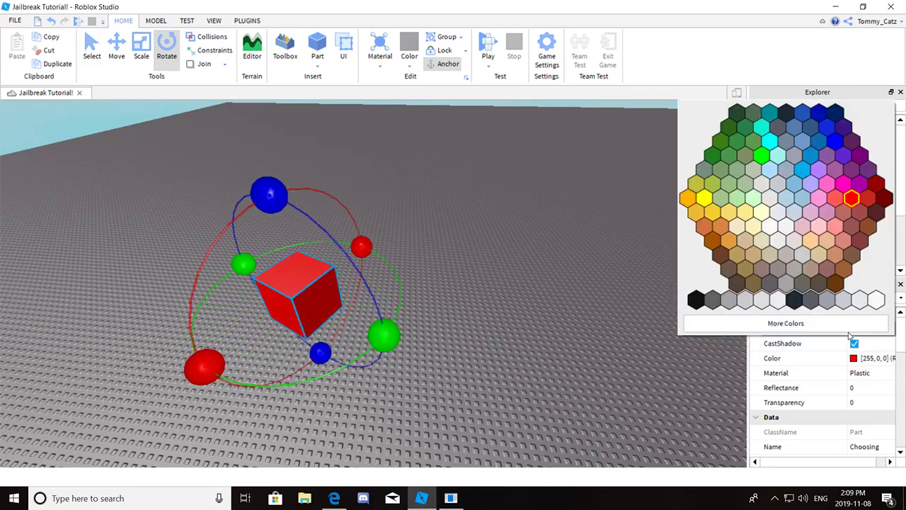
pyautogui.click(804, 170)
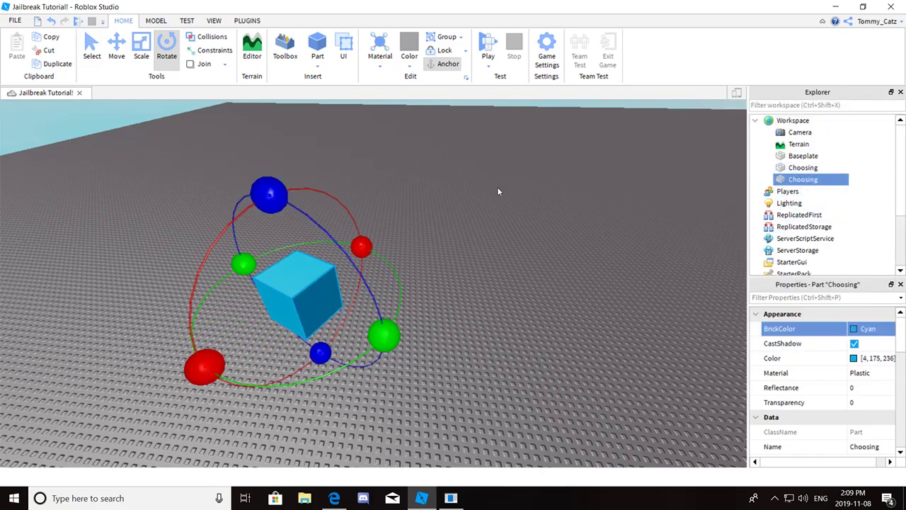
pyautogui.rightClick(825, 179)
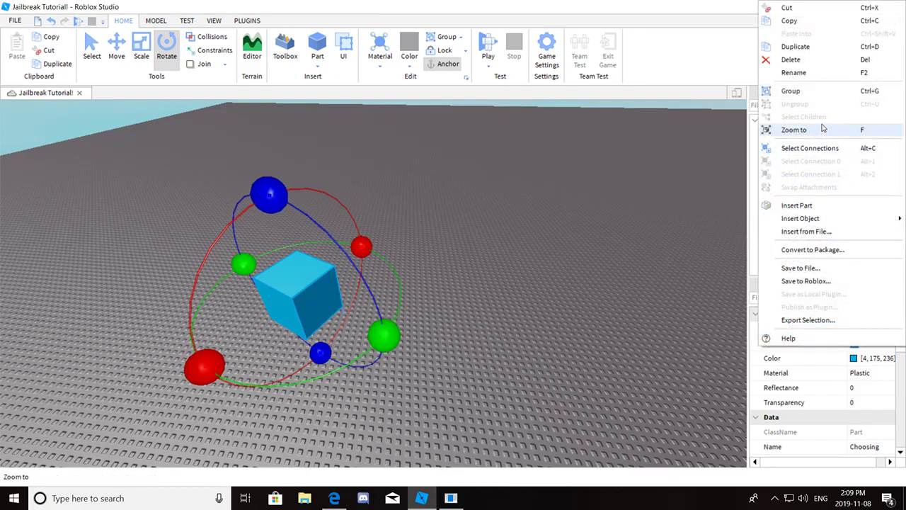
pyautogui.click(806, 75)
pyautogui.write('C')
pyautogui.press('Return')
# Duplicate the red Choosing cube again and move this copy away from the original.
pyautogui.moveTo(412, 188); pyautogui.dragTo(407, 184, button='right')
pyautogui.click(412, 187)
pyautogui.scroll(3, 407, 183)
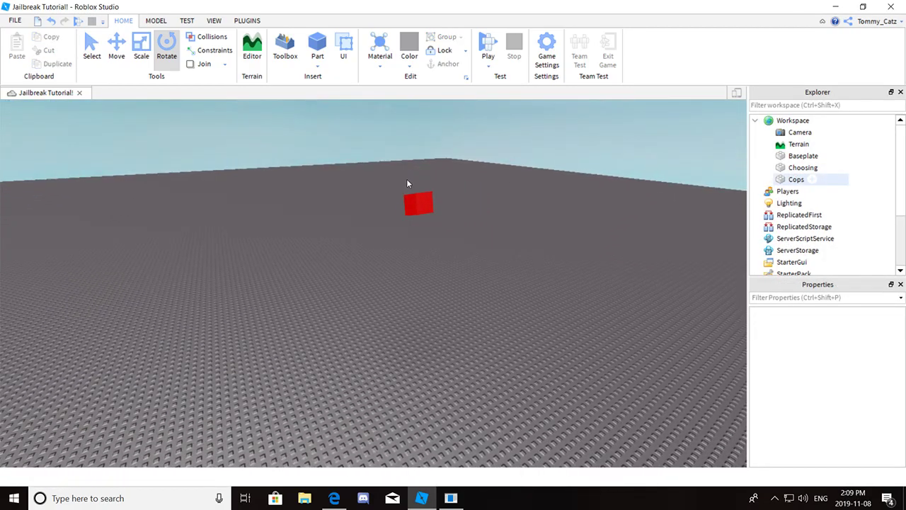
pyautogui.click(415, 199)
pyautogui.hotkey('ctrl', '2')
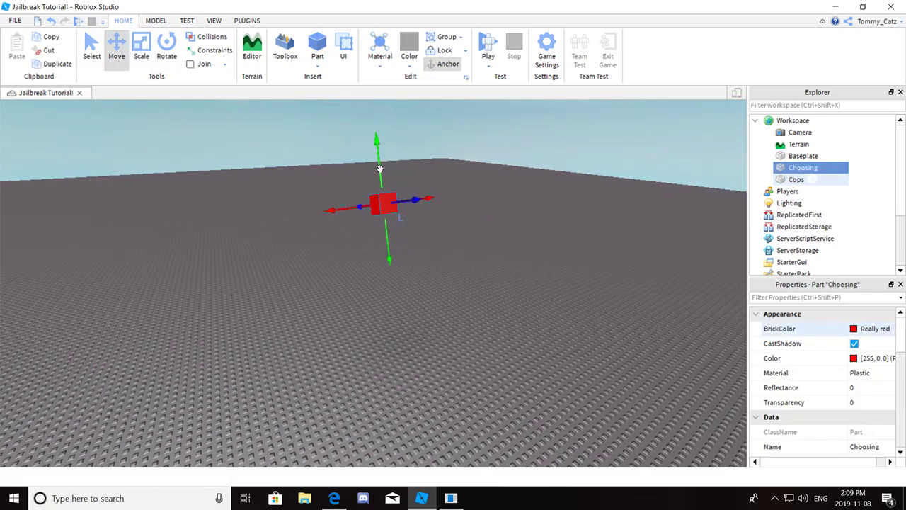
pyautogui.hotkey('ctrl', 'd')
pyautogui.hotkey('ctrl', '4')
pyautogui.moveTo(274, 128); pyautogui.dragTo(452, 193, button='right')
pyautogui.moveTo(453, 193); pyautogui.dragTo(182, 241)
# Turn the second red duplicate of the Choosing cube with the Rotate tool to change its facing direction.
pyautogui.click(117, 58)
pyautogui.click(166, 56)
pyautogui.scroll(5, 299, 174)
pyautogui.press('f')
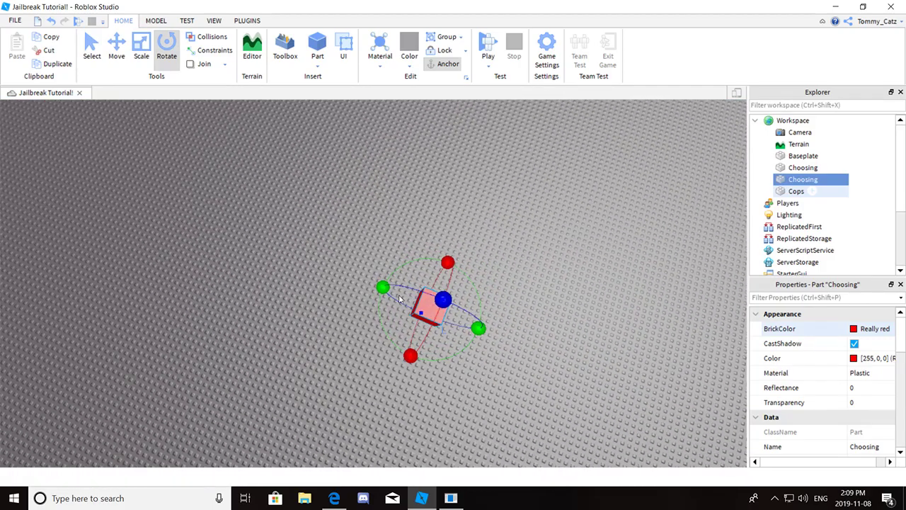
pyautogui.moveTo(382, 285); pyautogui.dragTo(522, 299)
pyautogui.moveTo(521, 300); pyautogui.dragTo(522, 299, button='right')
# Set the second duplicate cube's BrickColor to Bright orange.
pyautogui.click(858, 328)
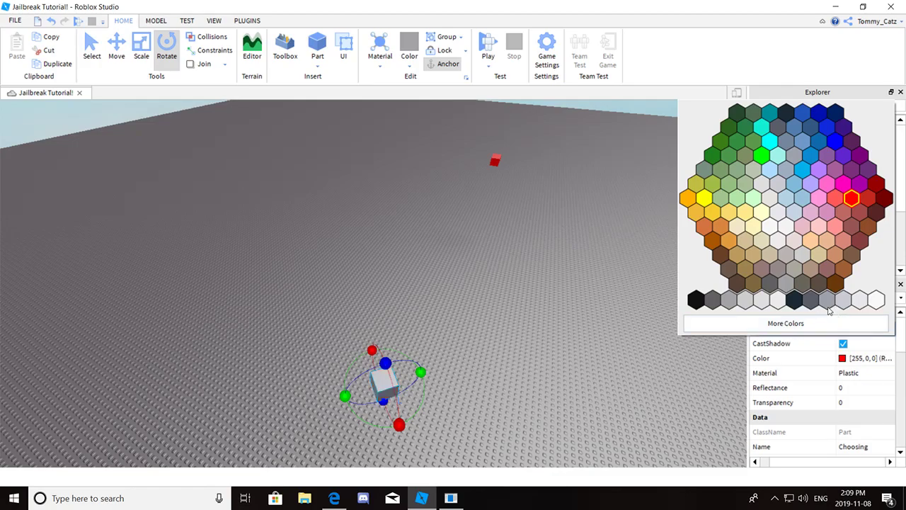
pyautogui.click(729, 243)
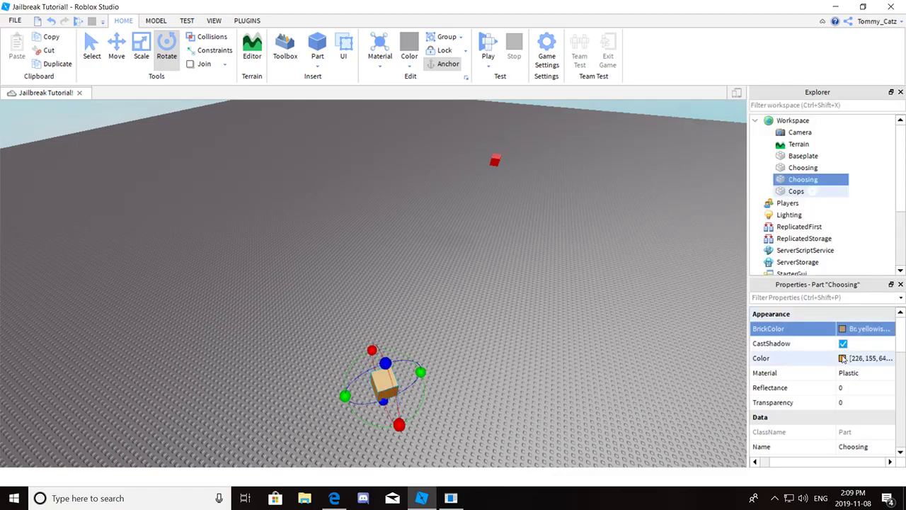
pyautogui.click(841, 330)
pyautogui.click(723, 239)
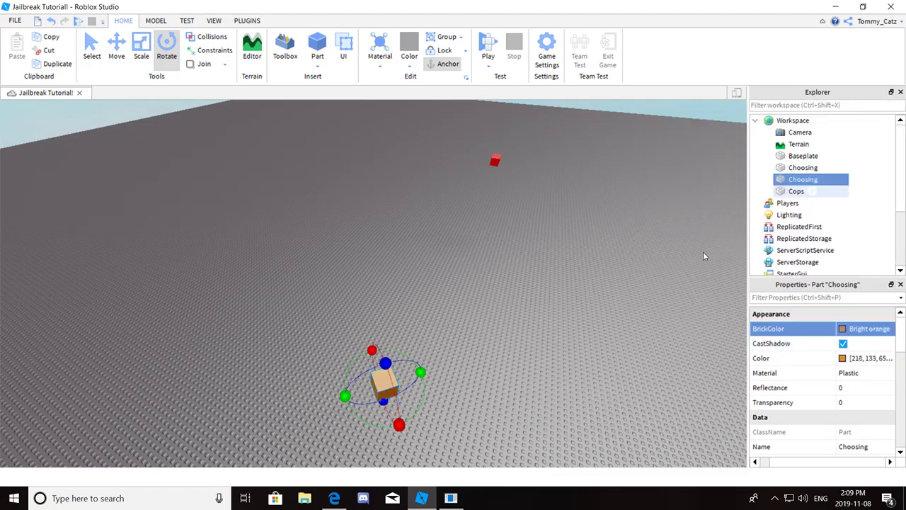
pyautogui.click(633, 327)
# Rename the orange cube as Prisoners.
pyautogui.press('w')
pyautogui.press('s')
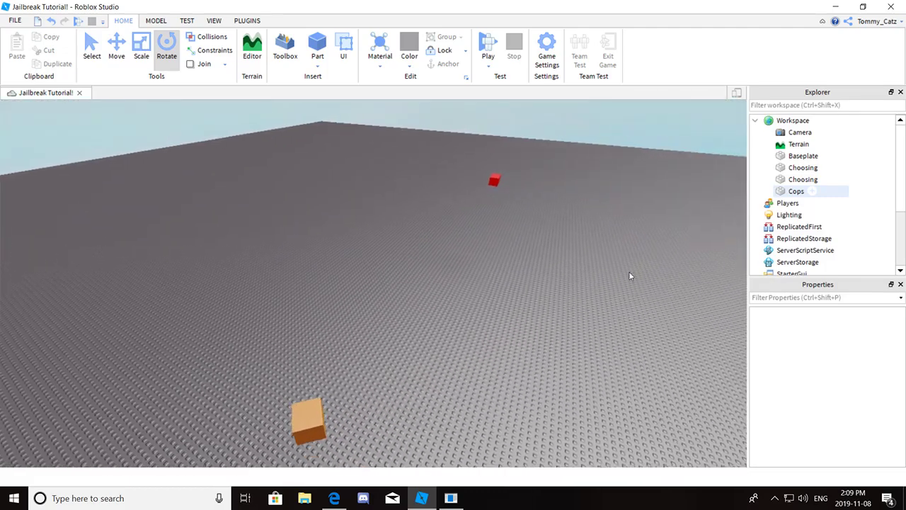
pyautogui.click(801, 179)
pyautogui.rightClick(799, 181)
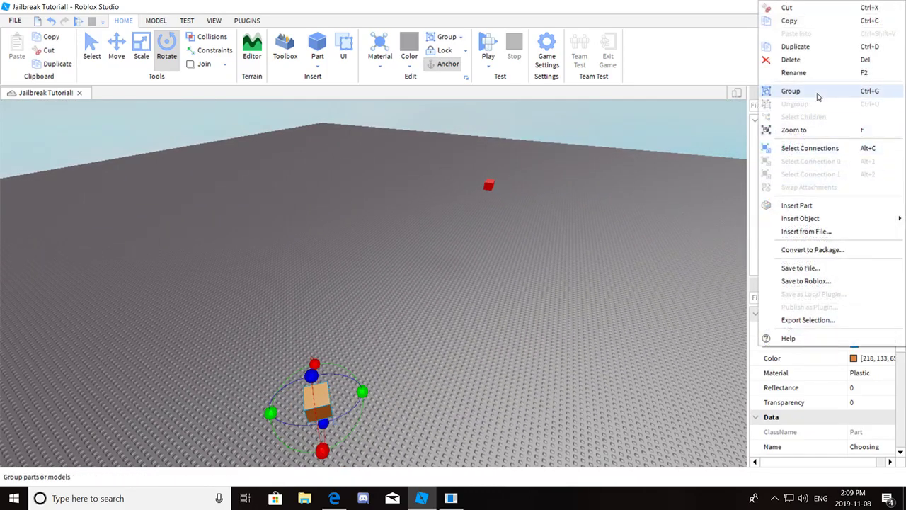
pyautogui.click(809, 73)
pyautogui.press('BackSpace')
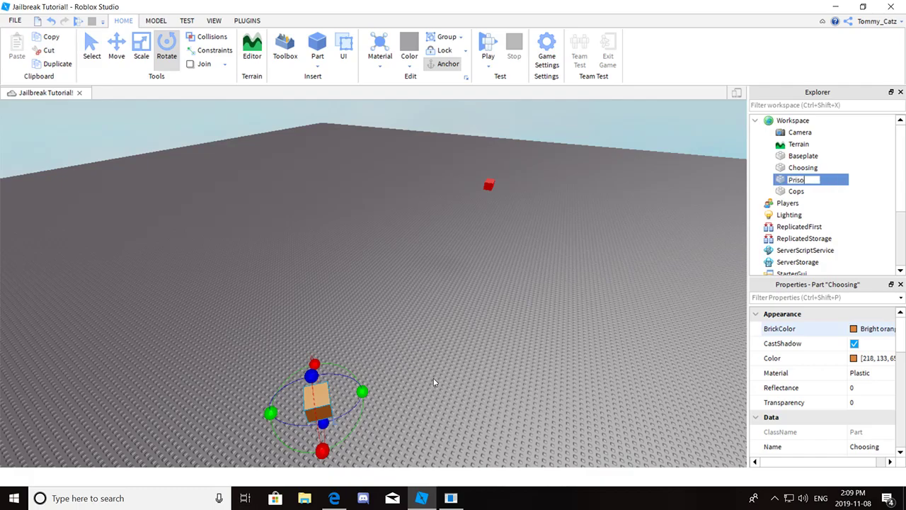
pyautogui.write('Prisoners')
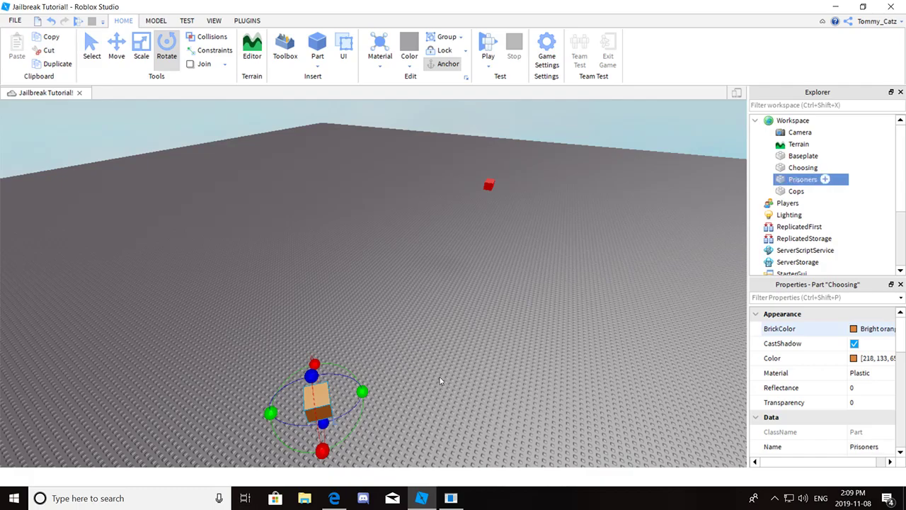
pyautogui.click(468, 385)
# Group the Choosing, Prisoners and Cops cubes into one model.
pyautogui.moveTo(467, 385); pyautogui.dragTo(510, 385, button='right')
pyautogui.press('s')
pyautogui.click(799, 169)
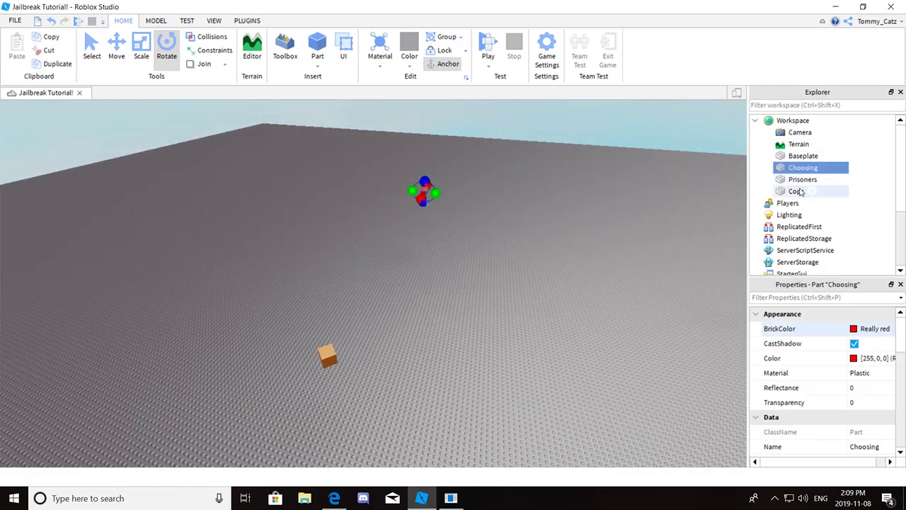
pyautogui.keyDown('shift'); pyautogui.click(802, 179); pyautogui.keyUp('shift')
pyautogui.keyDown('shift'); pyautogui.click(796, 191); pyautogui.keyUp('shift')
pyautogui.press('f')
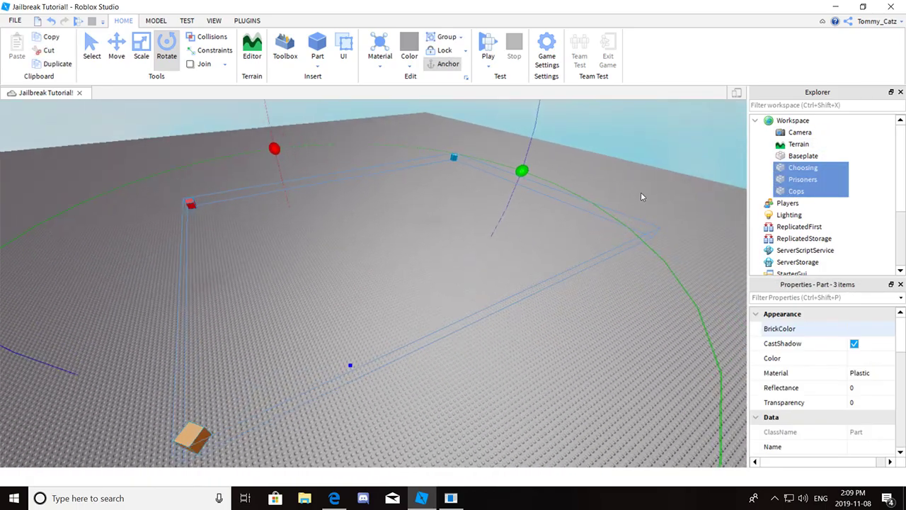
pyautogui.hotkey('ctrl', 'g')
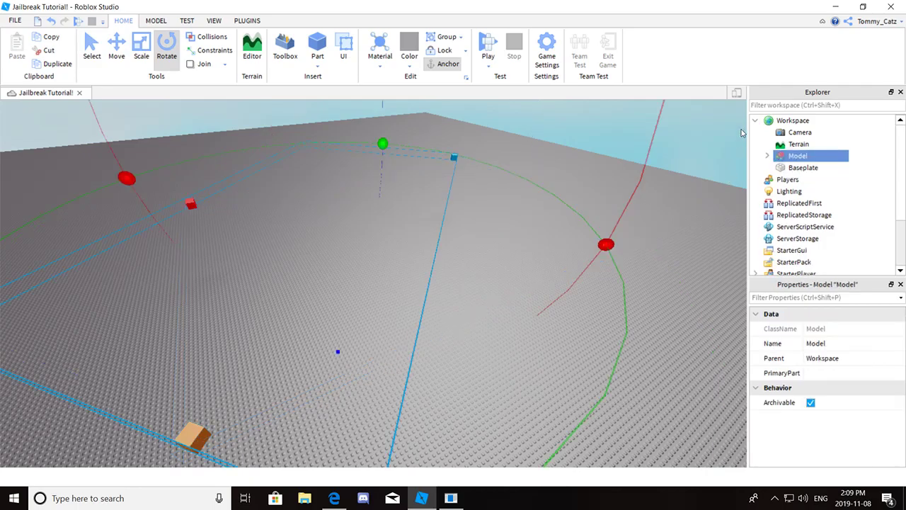
# Examine the Choosing, Cops and Prisoners parts inside the new model.
pyautogui.click(768, 155)
pyautogui.click(810, 167)
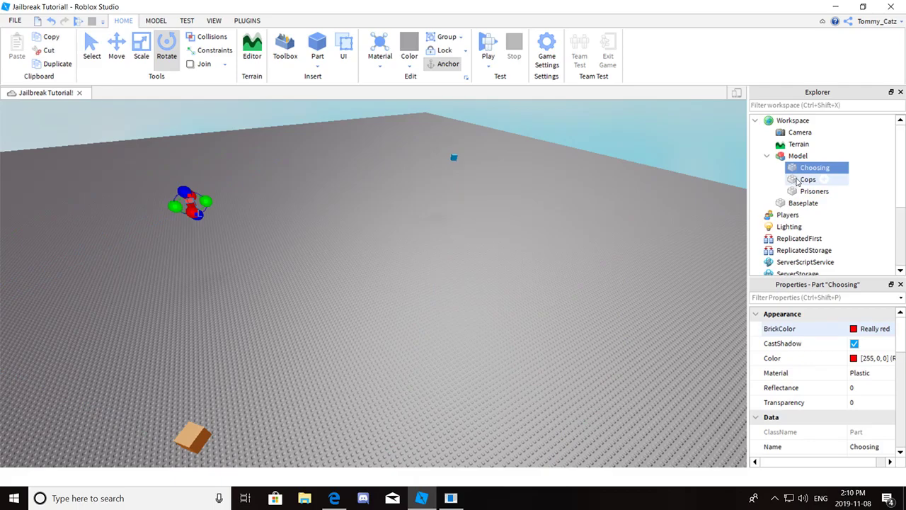
pyautogui.keyDown('ctrl'); pyautogui.click(807, 180); pyautogui.keyUp('ctrl')
pyautogui.keyDown('ctrl'); pyautogui.click(807, 191); pyautogui.keyUp('ctrl')
pyautogui.click(814, 167)
pyautogui.keyDown('shift'); pyautogui.click(807, 191); pyautogui.keyUp('shift')
pyautogui.moveTo(797, 193); pyautogui.dragTo(797, 155)
pyautogui.doubleClick(797, 156)
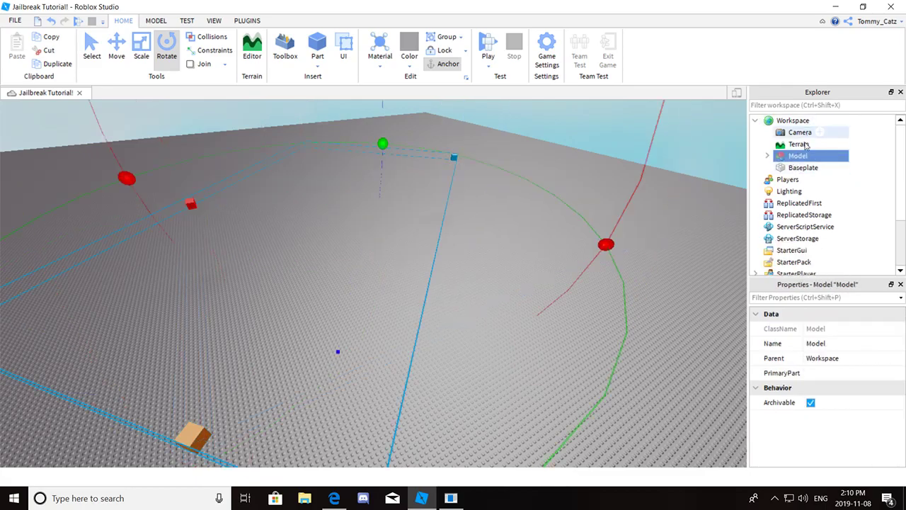
# Rename the model holding the three cubes as TeamCameraParts.
pyautogui.rightClick(799, 157)
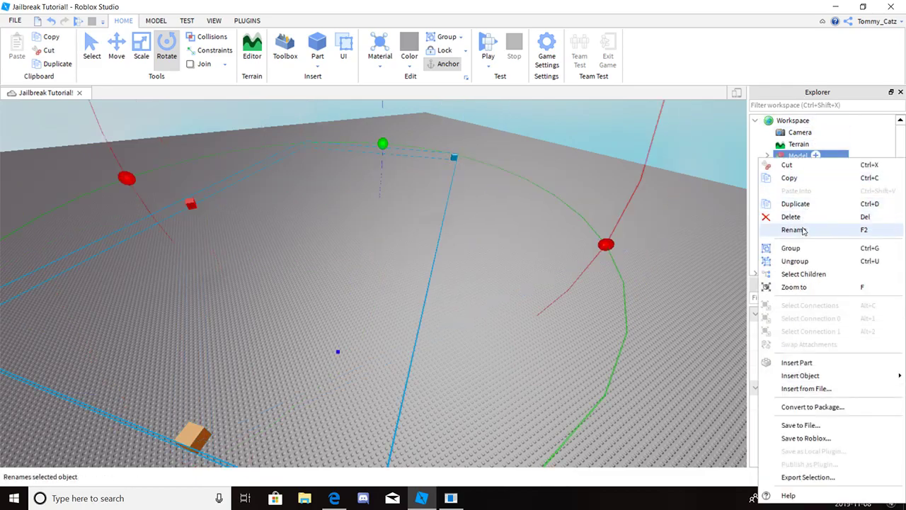
pyautogui.click(792, 230)
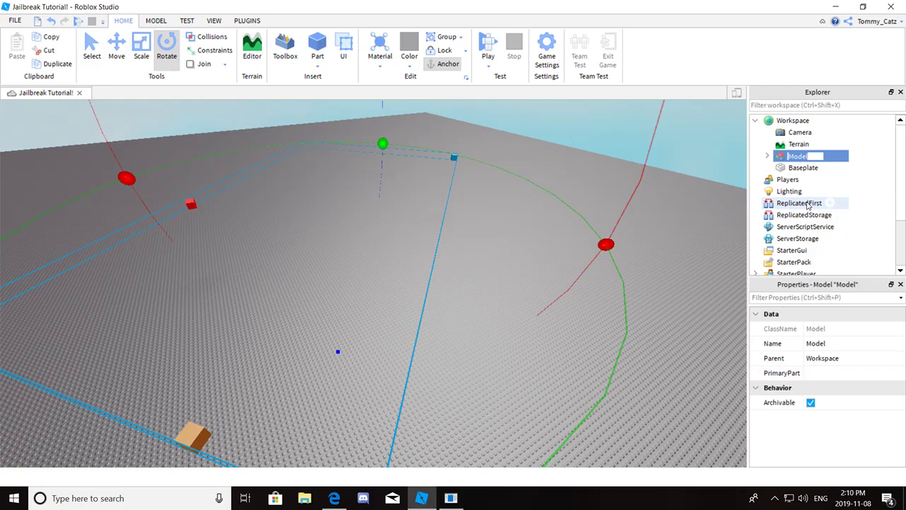
pyautogui.press('BackSpace')
pyautogui.press('BackSpace')
pyautogui.press('BackSpace')
pyautogui.press('BackSpace')
pyautogui.press('Return')
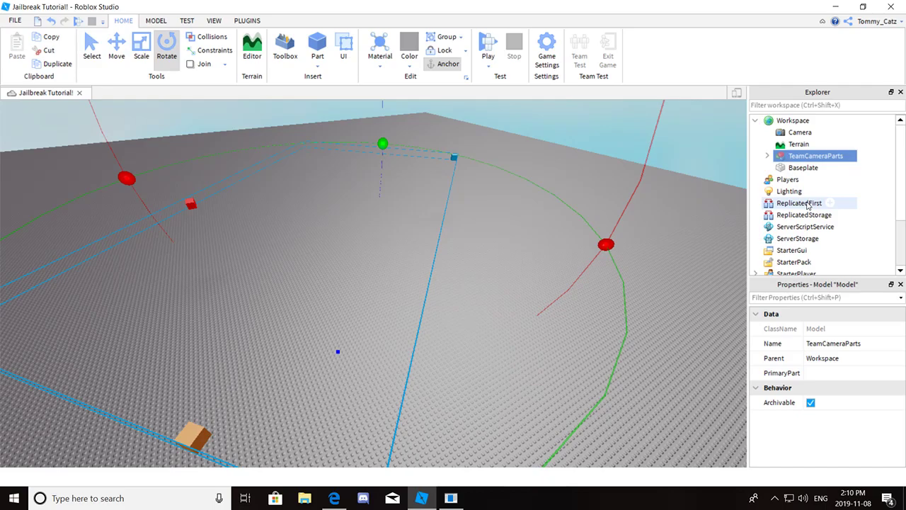
# Set the Transparency of the Choosing, Cops and Prisoners parts to 1.
pyautogui.click(767, 156)
pyautogui.click(814, 168)
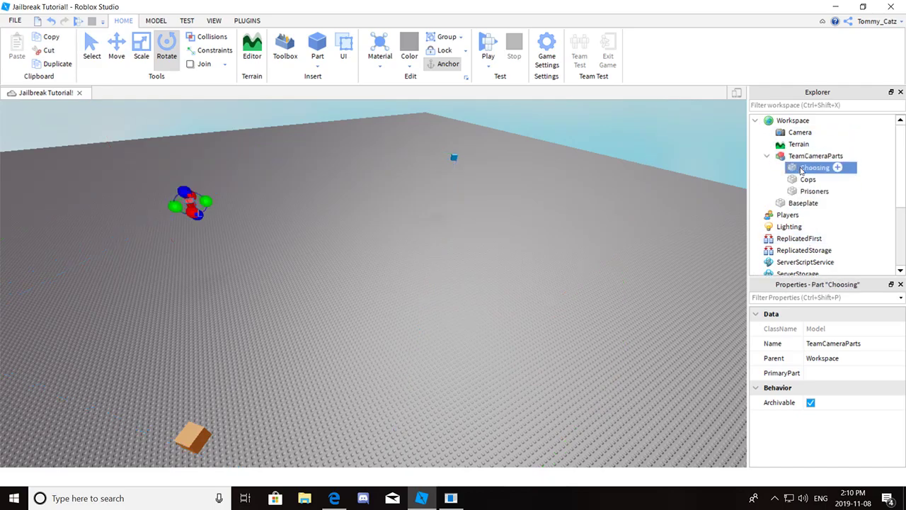
pyautogui.keyDown('shift'); pyautogui.click(804, 191); pyautogui.keyUp('shift')
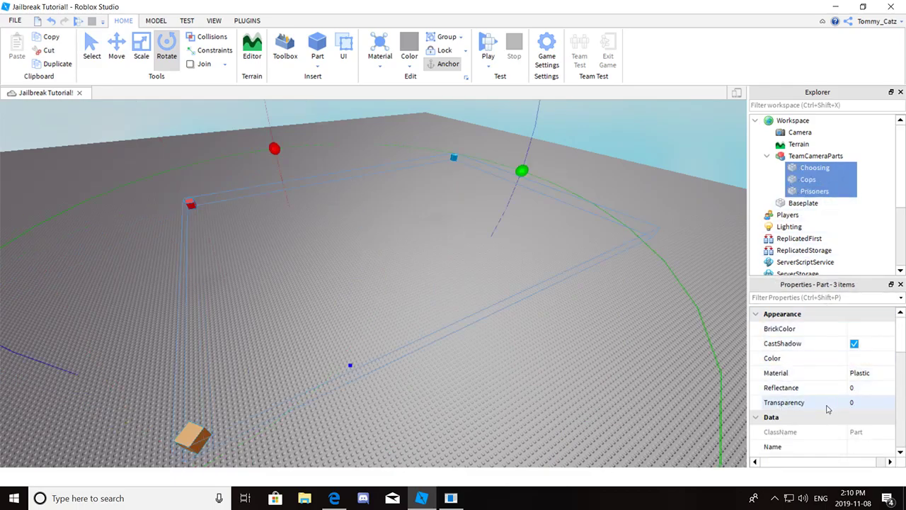
pyautogui.click(854, 402)
pyautogui.write('1')
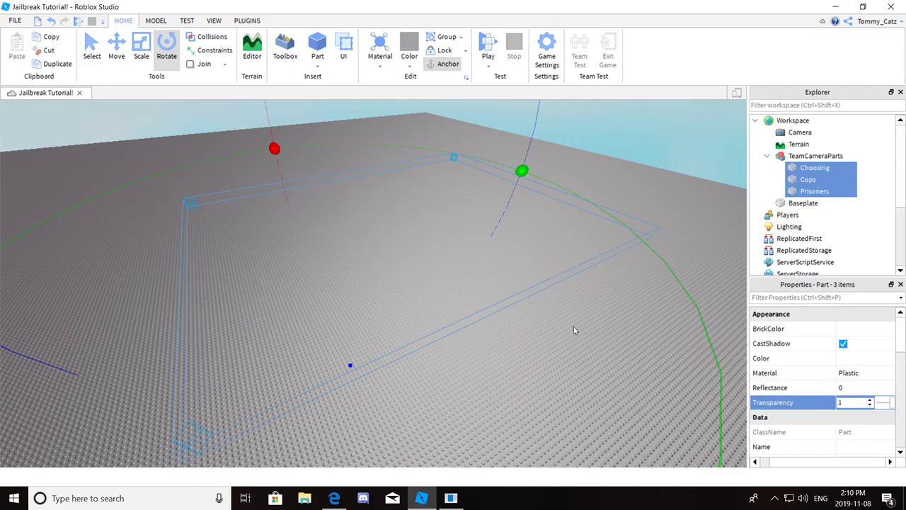
pyautogui.click(575, 329)
pyautogui.click(766, 156)
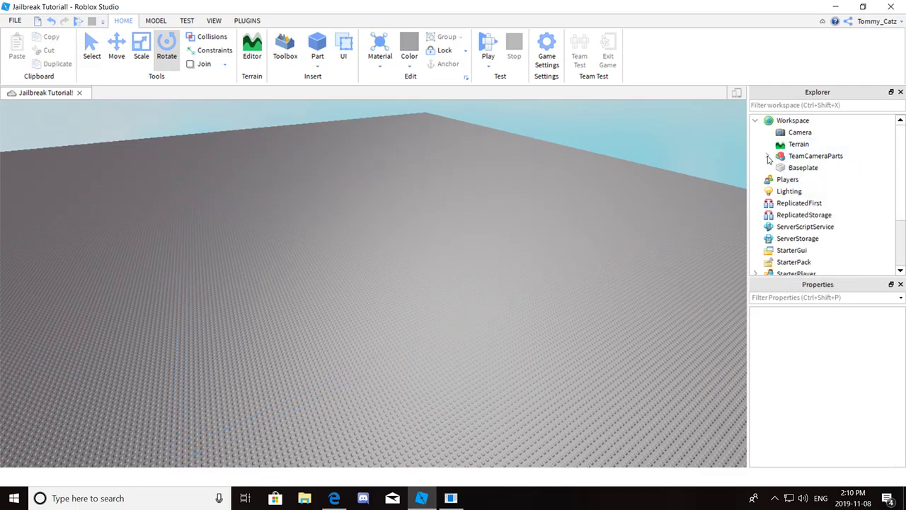
# Check the Anchored and CanCollide settings of the three parts in TeamCameraParts.
pyautogui.click(768, 156)
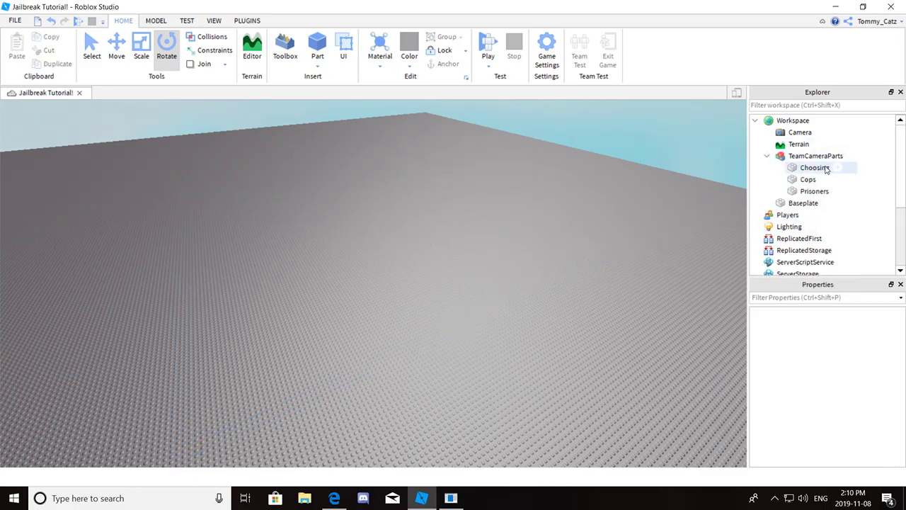
pyautogui.click(821, 168)
pyautogui.keyDown('shift'); pyautogui.click(821, 191); pyautogui.keyUp('shift')
pyautogui.scroll(-5, 855, 374)
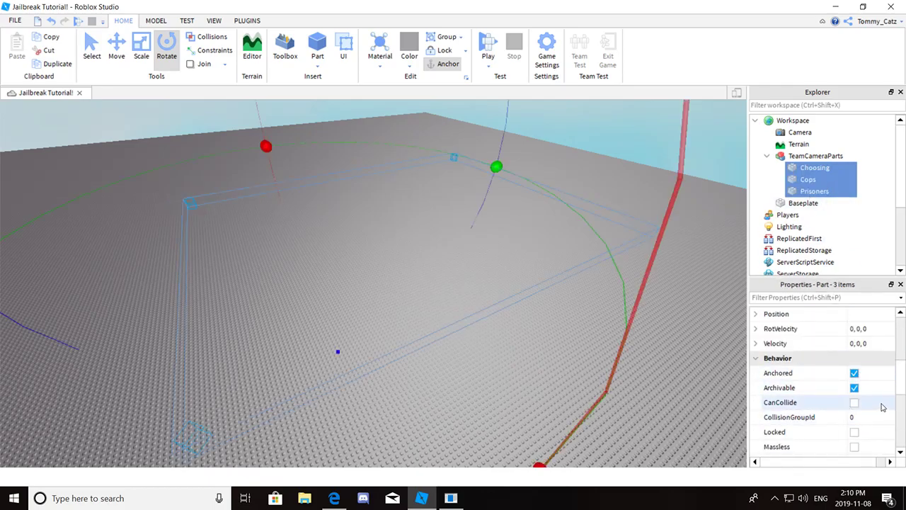
pyautogui.click(677, 327)
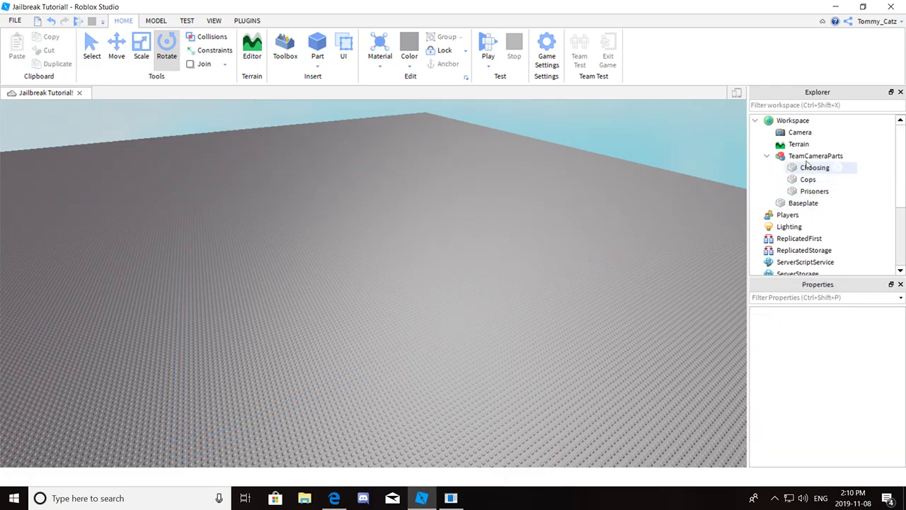
pyautogui.click(776, 157)
pyautogui.click(777, 156)
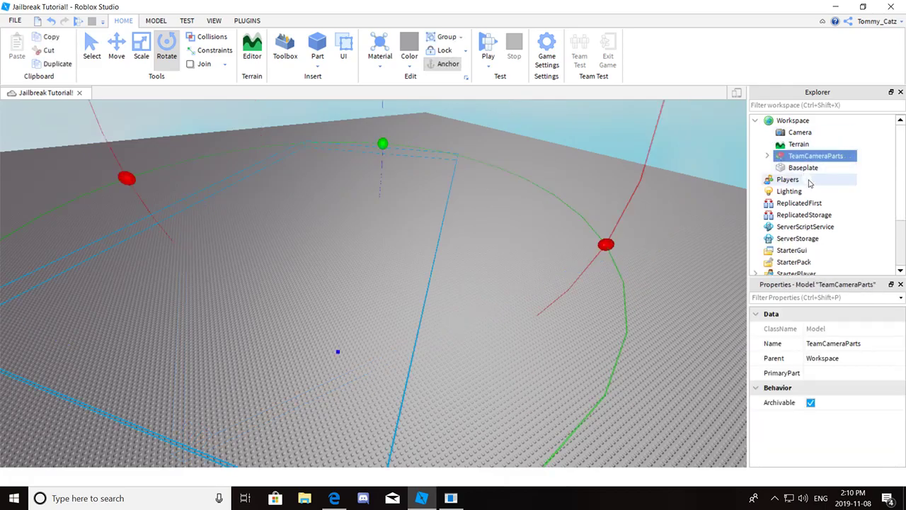
# Insert a ScreenGui into StarterGui.
pyautogui.scroll(-1, 810, 182)
pyautogui.click(797, 215)
pyautogui.click(821, 214)
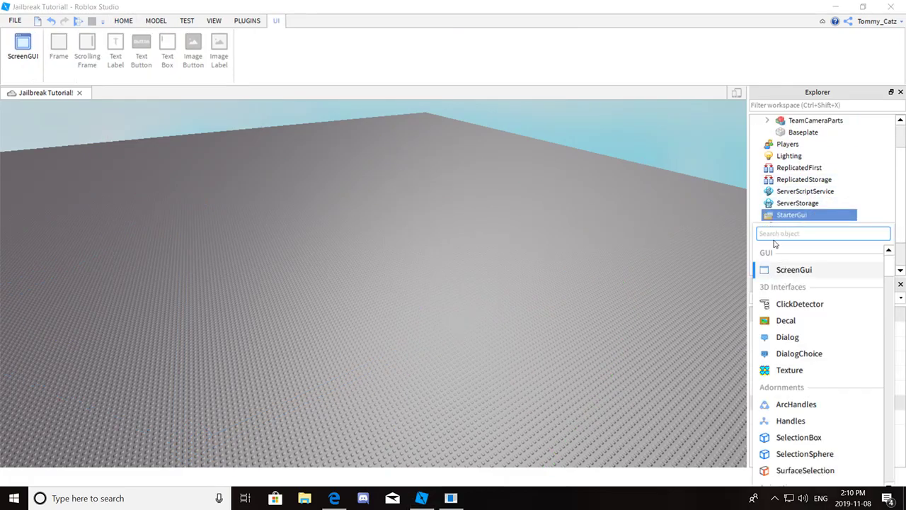
pyautogui.moveTo(672, 197); pyautogui.dragTo(685, 195, button='right')
pyautogui.rightClick(800, 215)
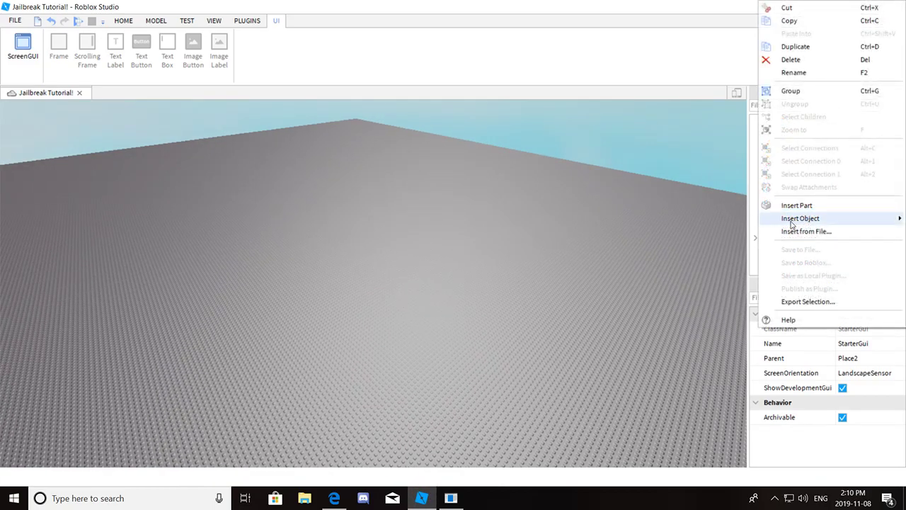
pyautogui.moveTo(818, 218)
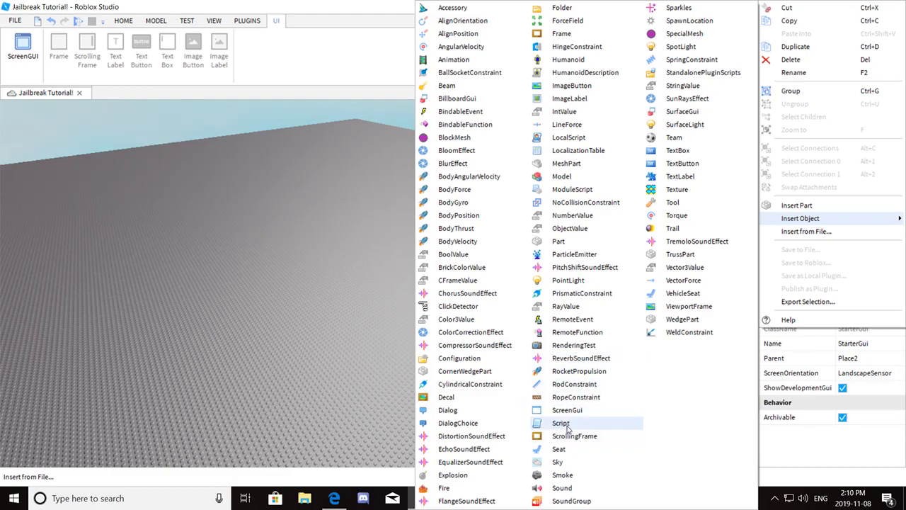
pyautogui.click(580, 411)
# Rename the new ScreenGui as TeamSelectGui.
pyautogui.click(804, 226)
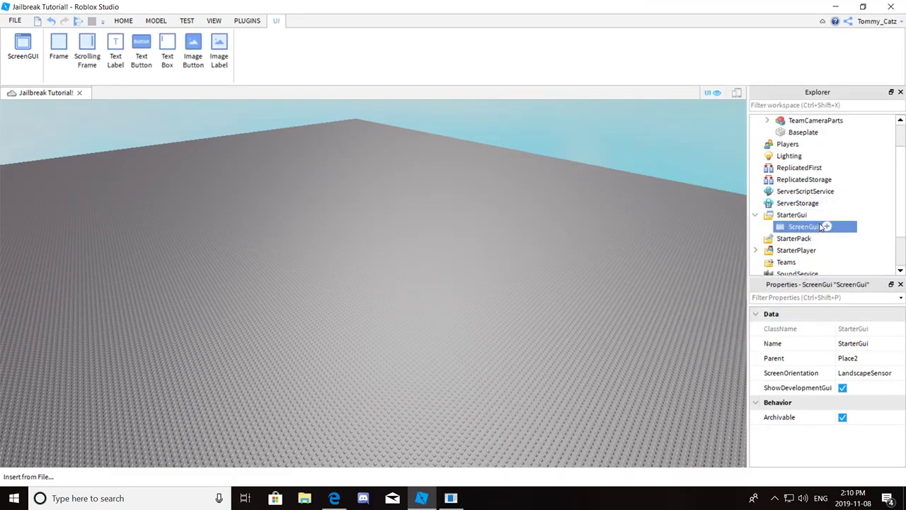
pyautogui.rightClick(804, 227)
pyautogui.click(841, 75)
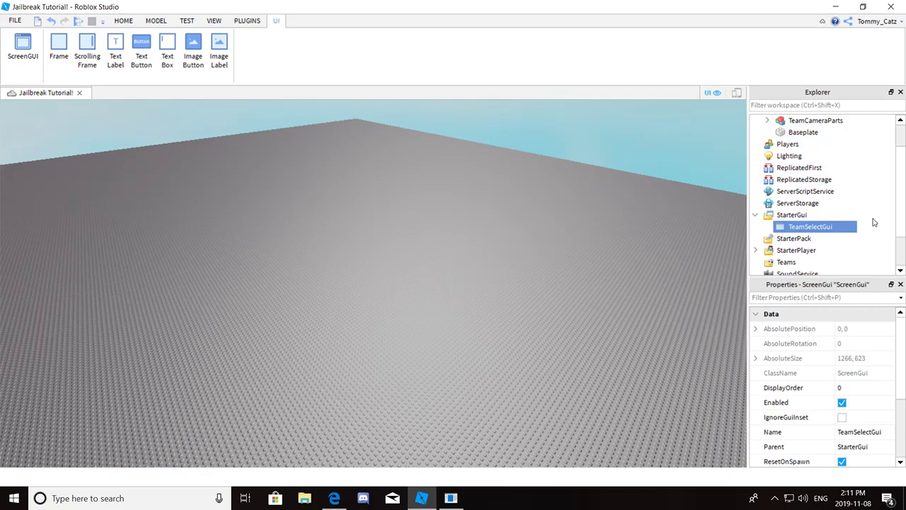
# Add a TextButton inside TeamSelectGui.
pyautogui.click(841, 226)
pyautogui.write('te')
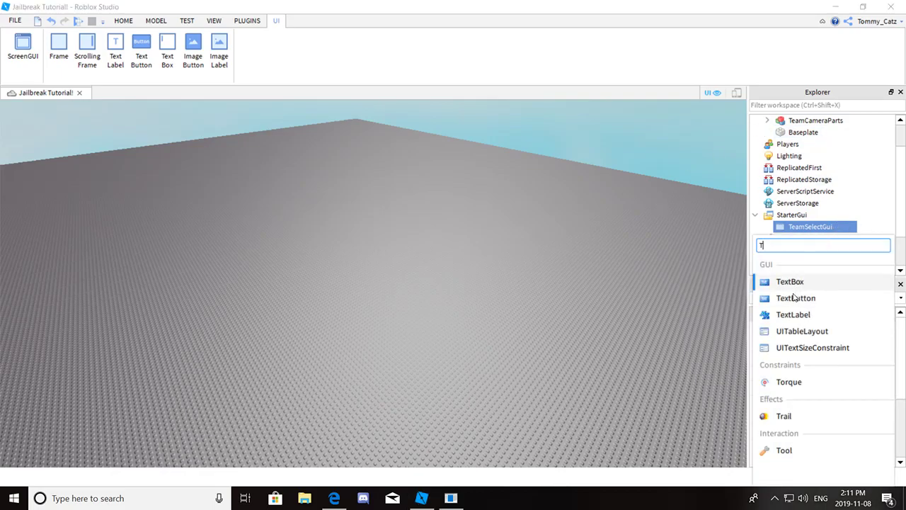
pyautogui.click(789, 297)
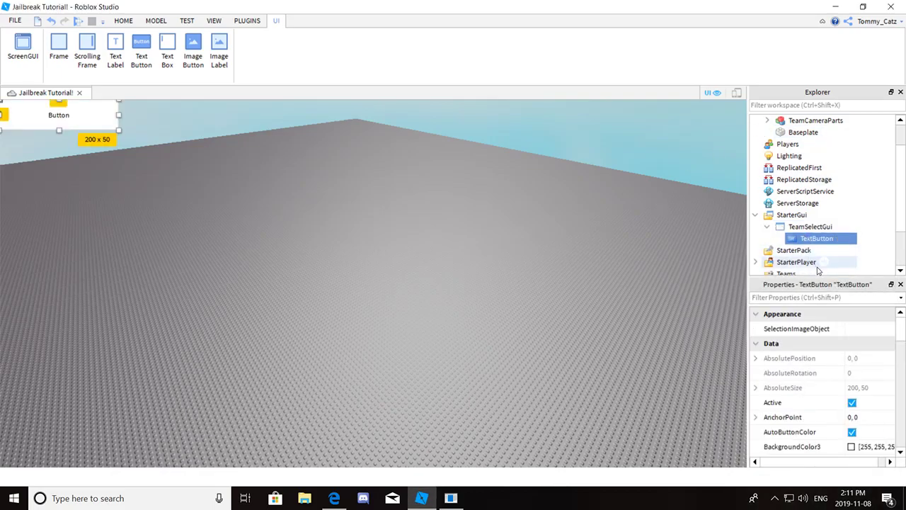
# Set the text button's BorderSizePixel to 0 and its BackgroundColor3 to orange (255, 170, 0).
pyautogui.scroll(-3, 835, 382)
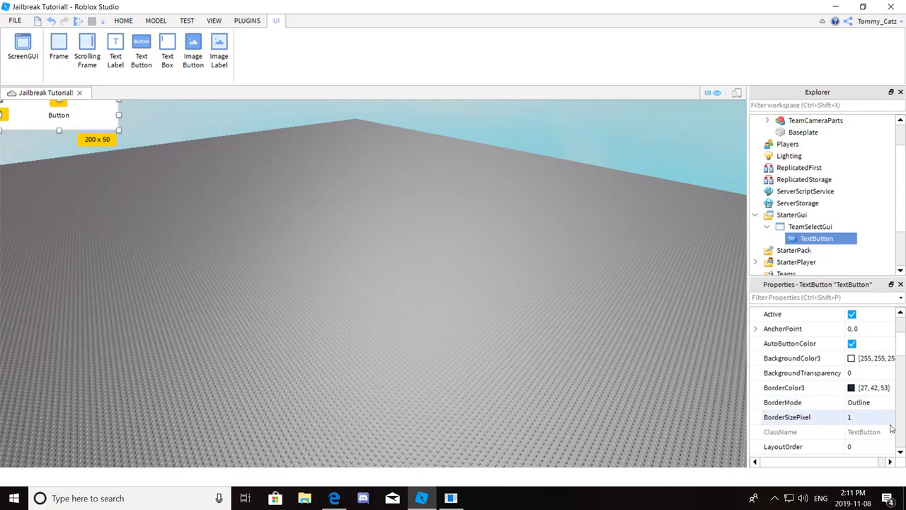
pyautogui.click(860, 417)
pyautogui.write('0')
pyautogui.press('Return')
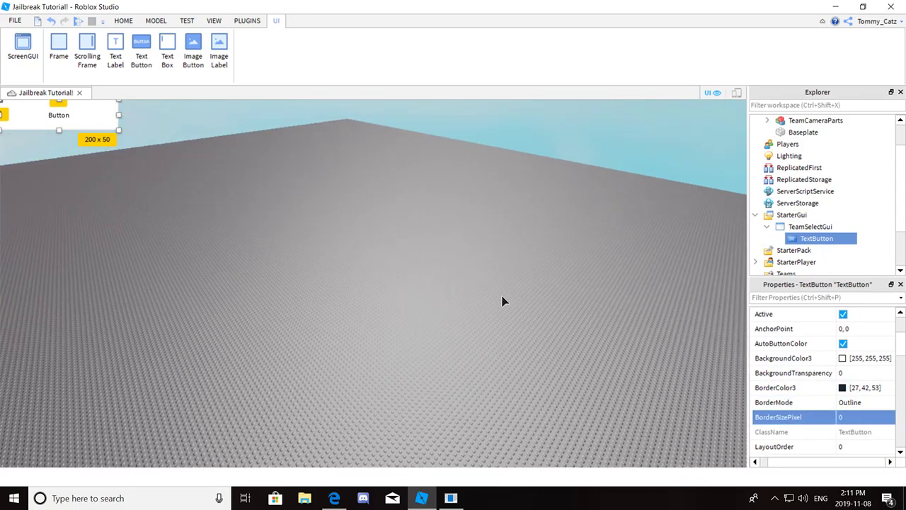
pyautogui.click(843, 358)
pyautogui.click(396, 202)
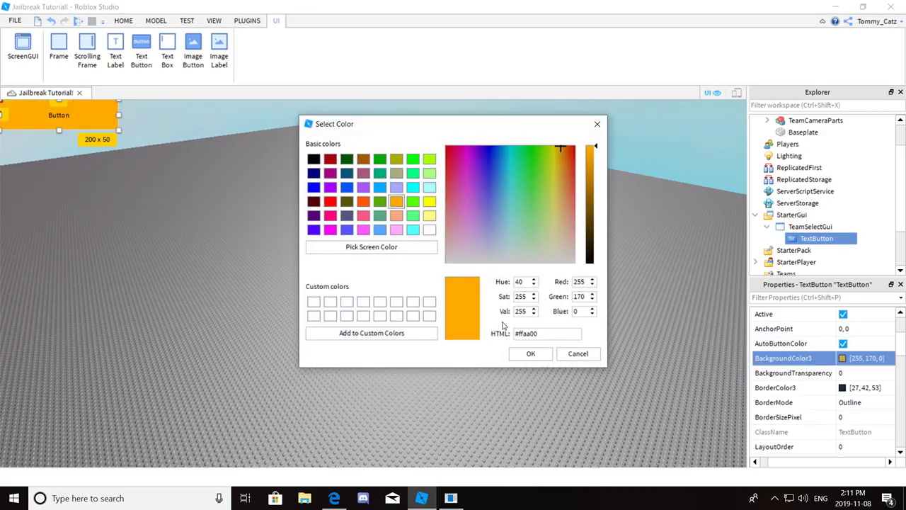
pyautogui.click(530, 353)
pyautogui.scroll(-2, 836, 391)
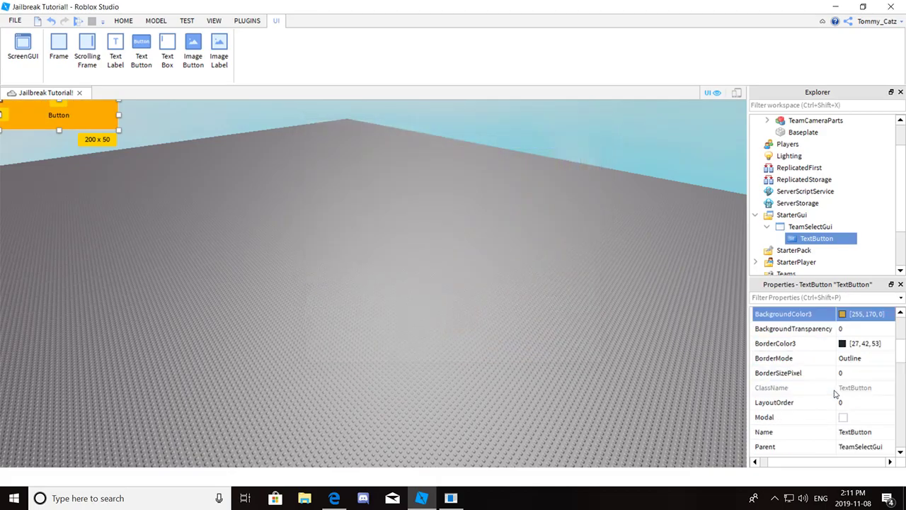
# Set the text button's Size to {0.25, 0},{0.45, 0} and move it from the corner toward the middle-left of the view.
pyautogui.scroll(-4, 835, 392)
pyautogui.scroll(1, 853, 380)
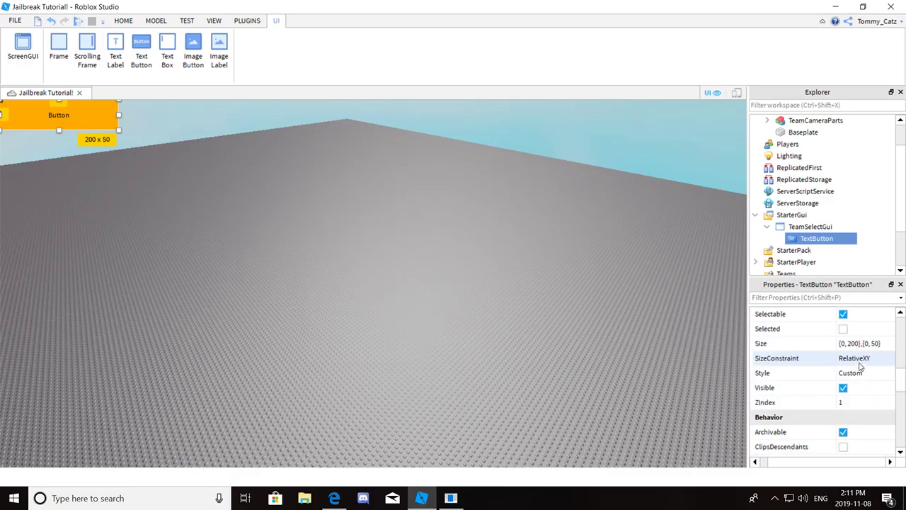
pyautogui.click(856, 343)
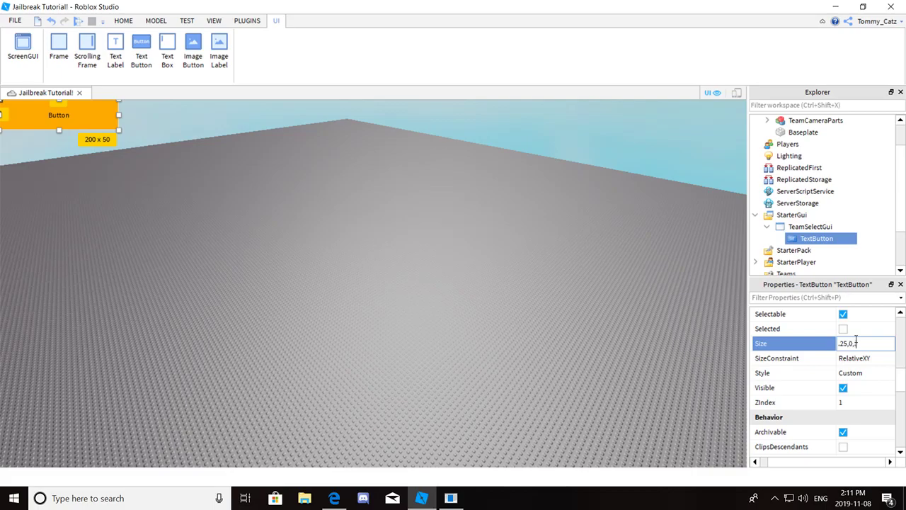
pyautogui.press('Return')
pyautogui.click(856, 344)
pyautogui.press('Return')
pyautogui.moveTo(81, 208); pyautogui.dragTo(238, 314)
# Try a width scale of 0.35 for the text button and restore it to 0.25.
pyautogui.click(865, 343)
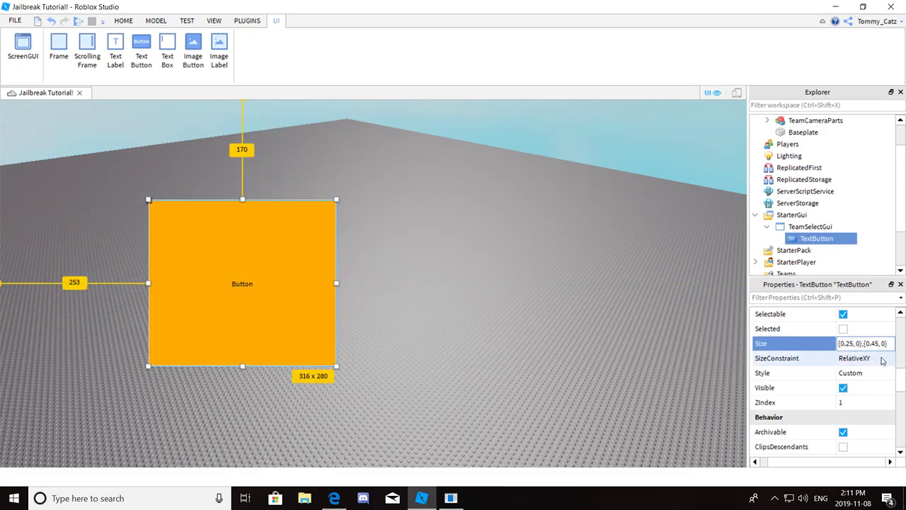
pyautogui.press('BackSpace')
pyautogui.write('3')
pyautogui.press('Return')
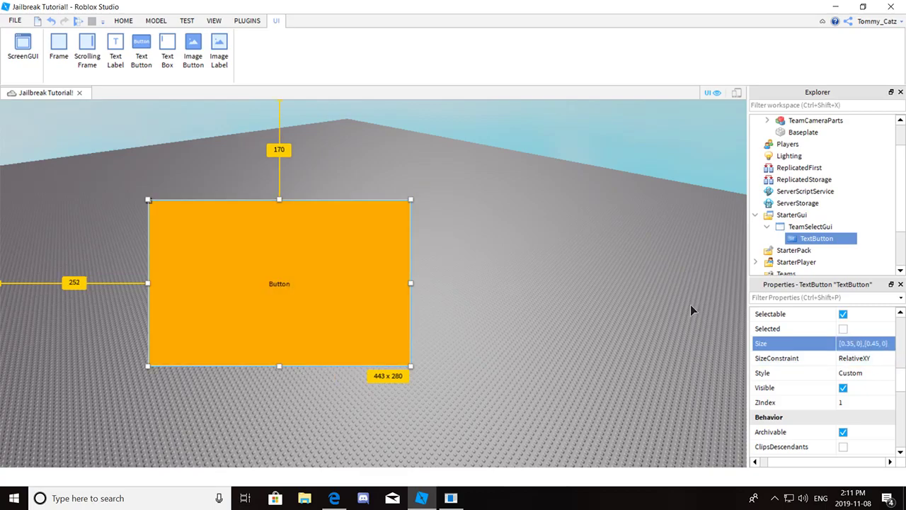
pyautogui.click(850, 344)
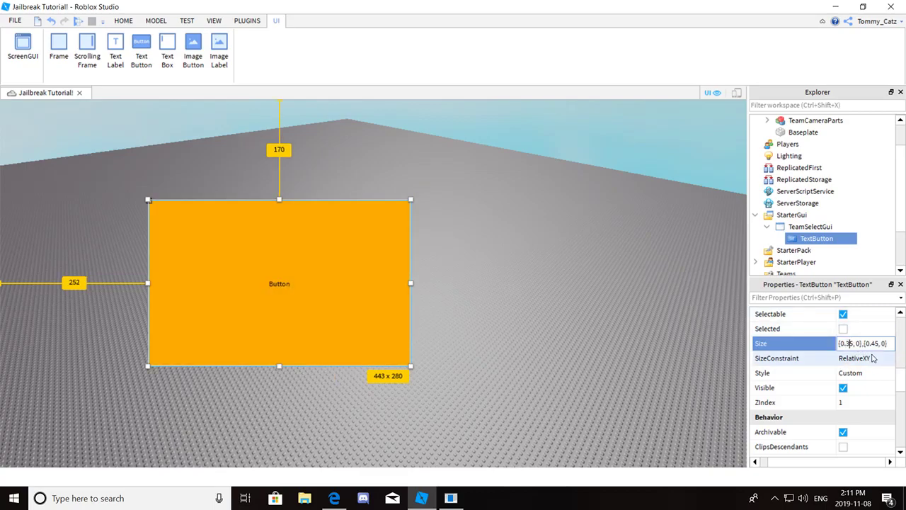
pyautogui.press('Return')
# Set the text button's height scale to 0.47 and adjust its placement to about 251 px from the left and 164 px from the top.
pyautogui.click(873, 344)
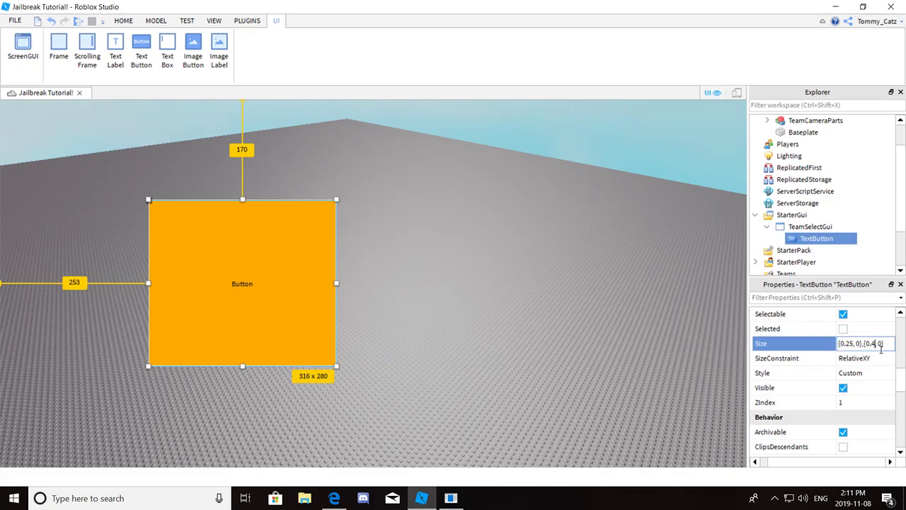
pyautogui.write('7')
pyautogui.press('Return')
pyautogui.moveTo(222, 239); pyautogui.dragTo(241, 260)
# Enable TextScaled on the text button and set its TextColor3 to white (255, 255, 255).
pyautogui.scroll(-5, 861, 362)
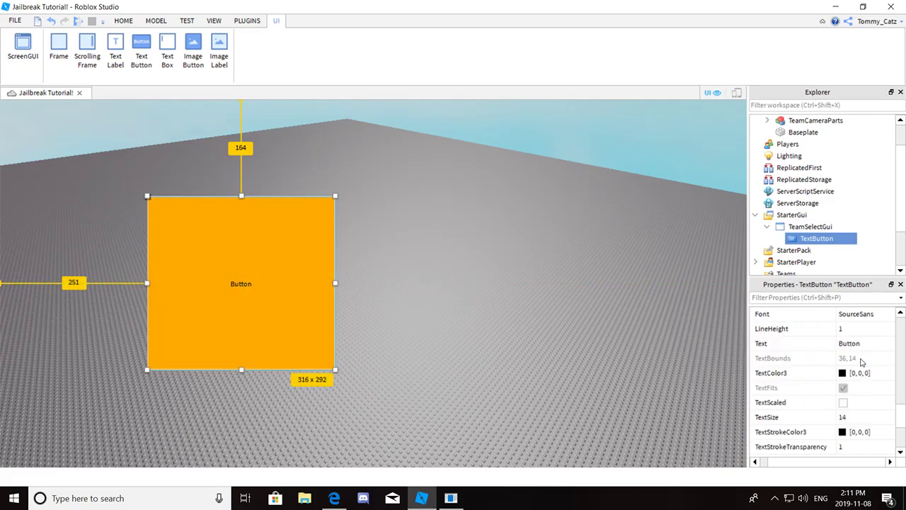
pyautogui.click(842, 402)
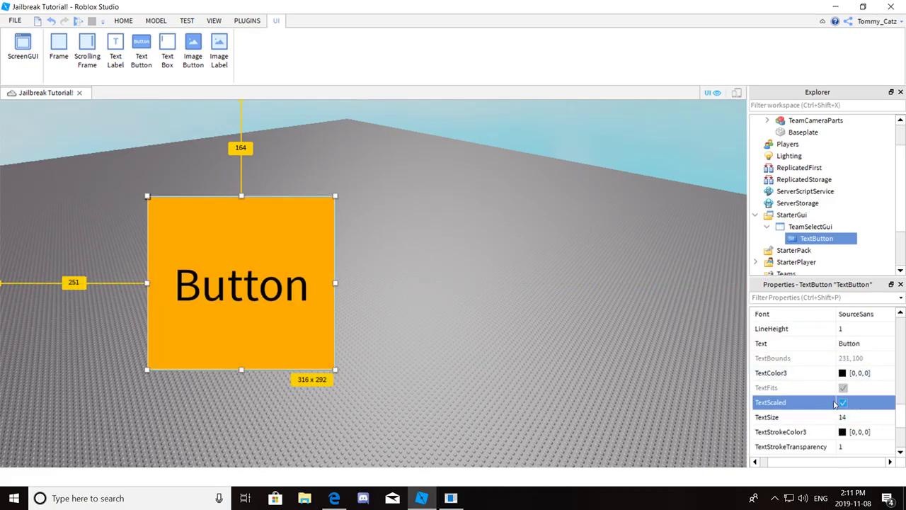
pyautogui.click(842, 372)
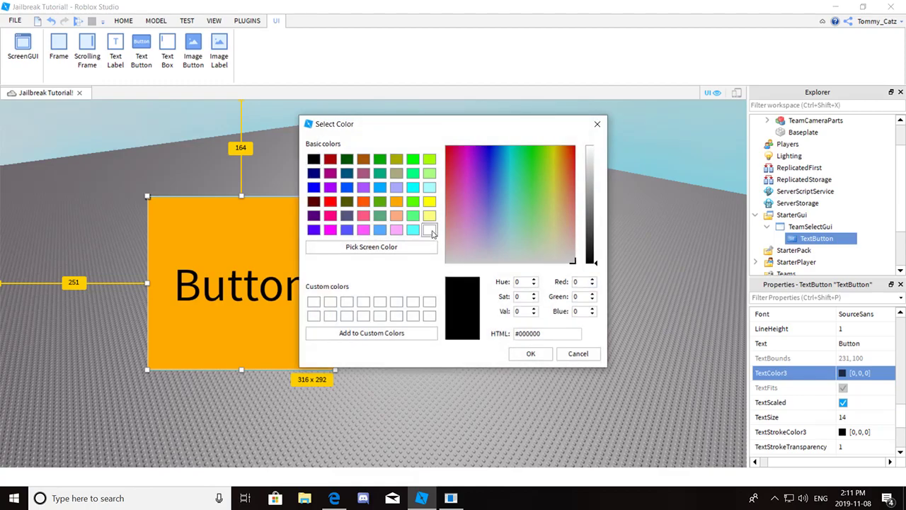
pyautogui.click(431, 232)
pyautogui.click(530, 354)
# Set the text button's Font to SourceSansBold and its Text to Prisoners.
pyautogui.click(847, 315)
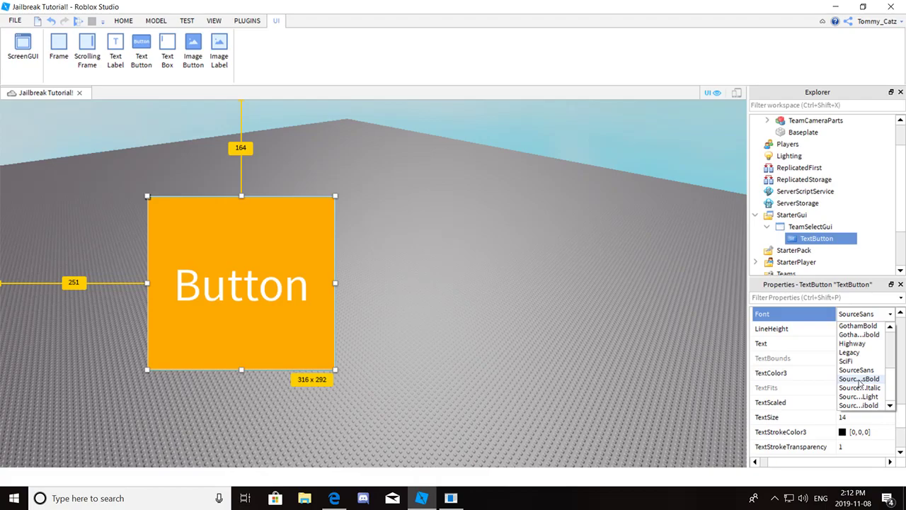
pyautogui.click(859, 379)
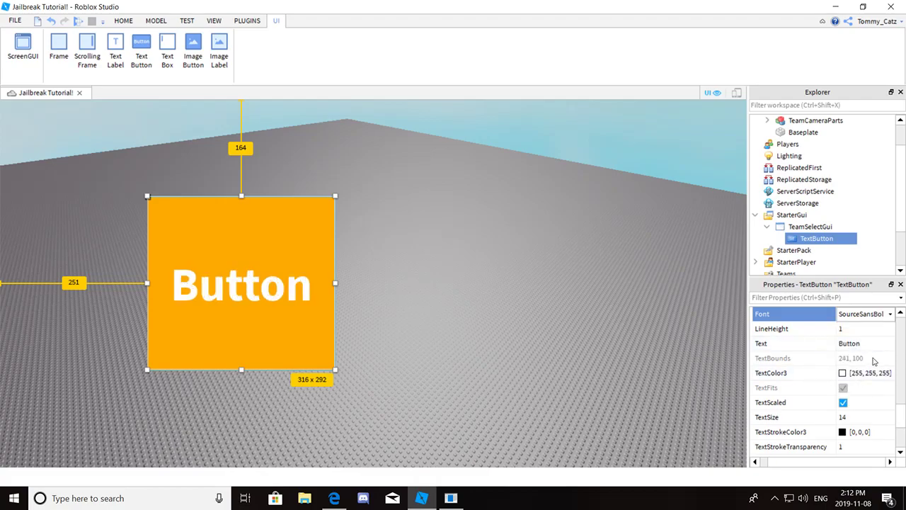
pyautogui.click(860, 344)
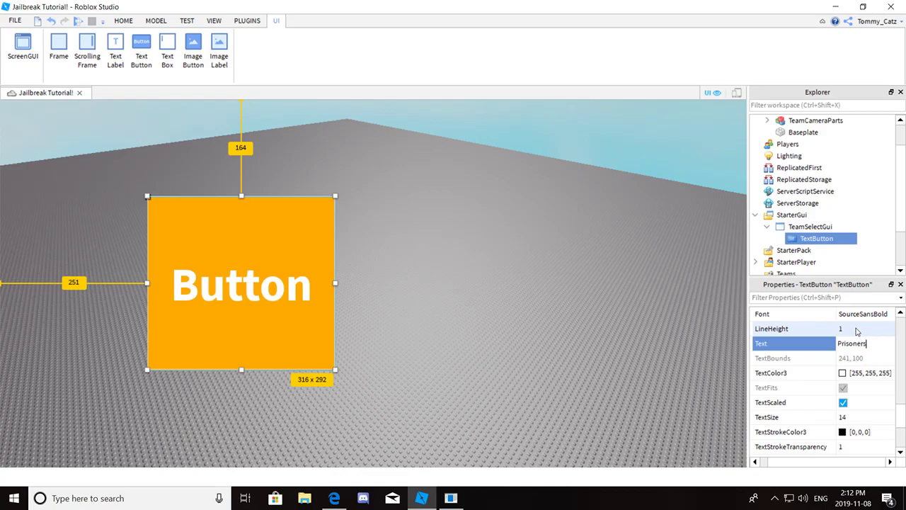
pyautogui.press('Return')
pyautogui.click(511, 257)
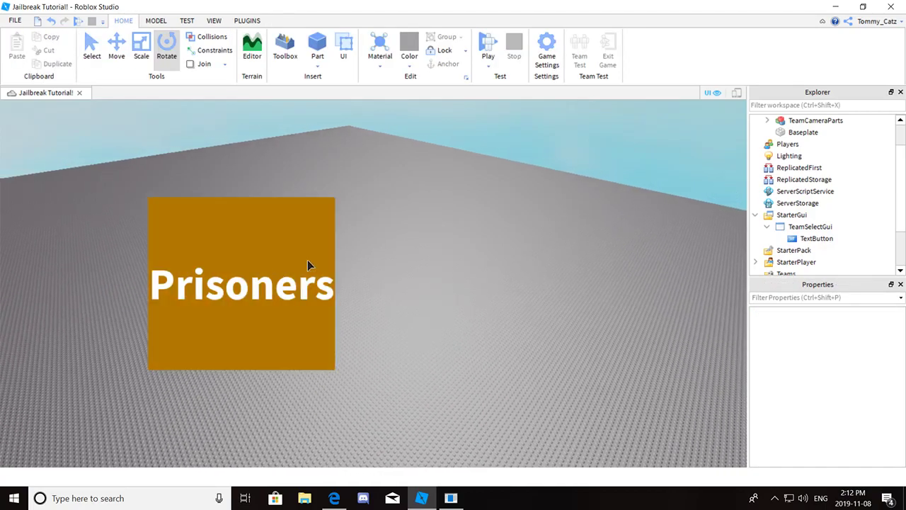
# Rename the text button as Prisoners and place a duplicate of it to its right, level with the original.
pyautogui.rightClick(815, 238)
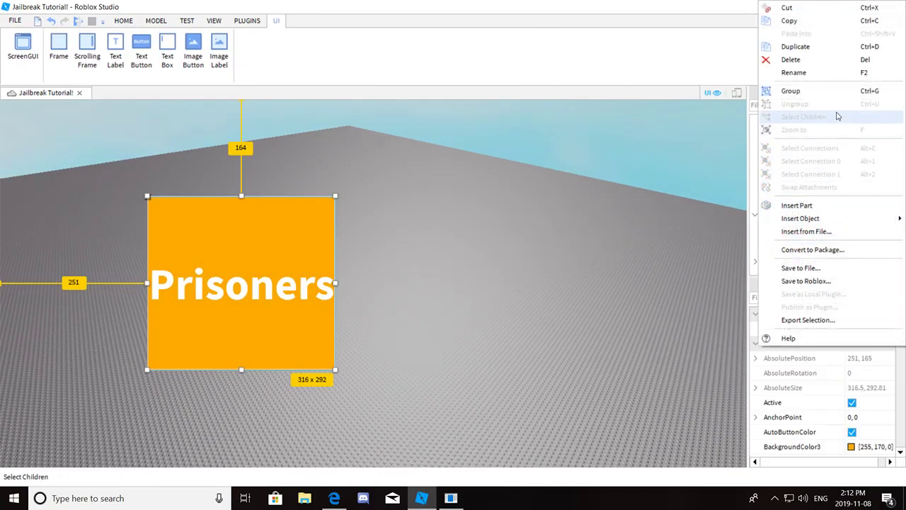
pyautogui.click(812, 77)
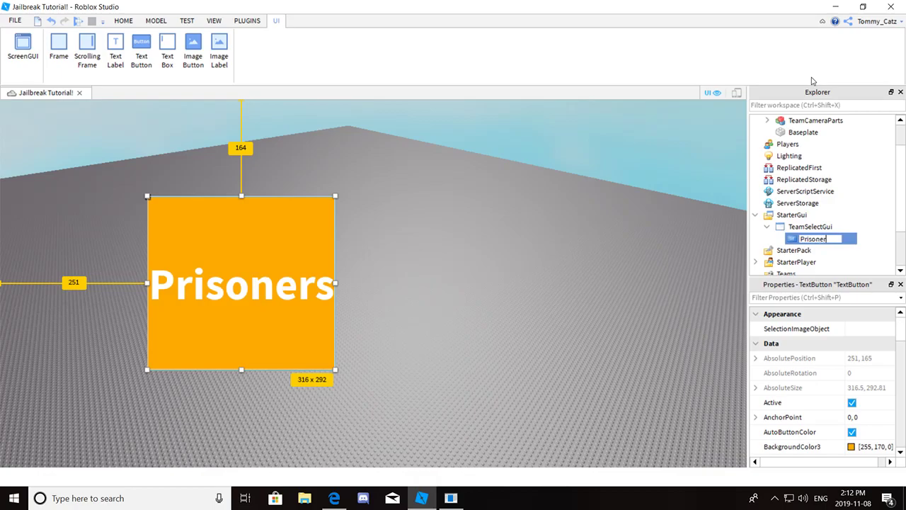
pyautogui.hotkey('ctrl', 'd')
pyautogui.moveTo(286, 265); pyautogui.dragTo(571, 299)
pyautogui.click(402, 302)
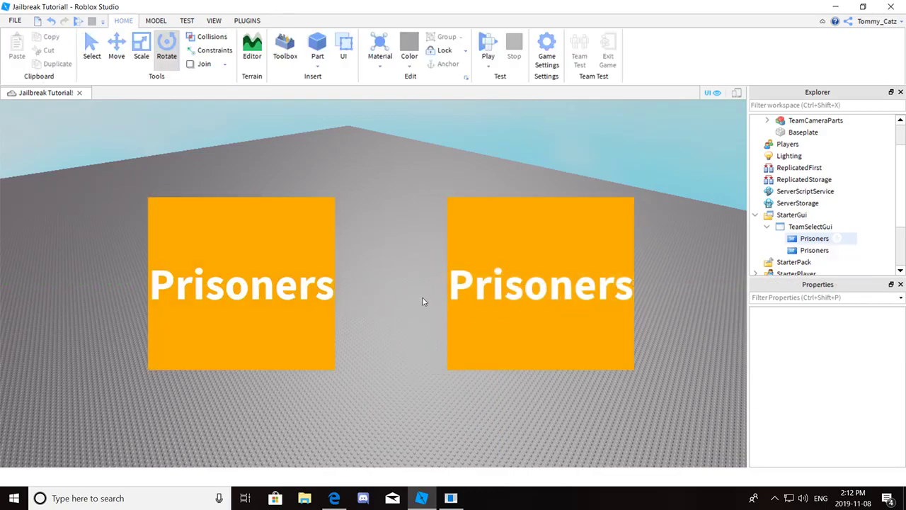
# Move the two Prisoners buttons closer together, keeping them level with each other.
pyautogui.click(814, 250)
pyautogui.moveTo(552, 276); pyautogui.dragTo(523, 274)
pyautogui.click(814, 237)
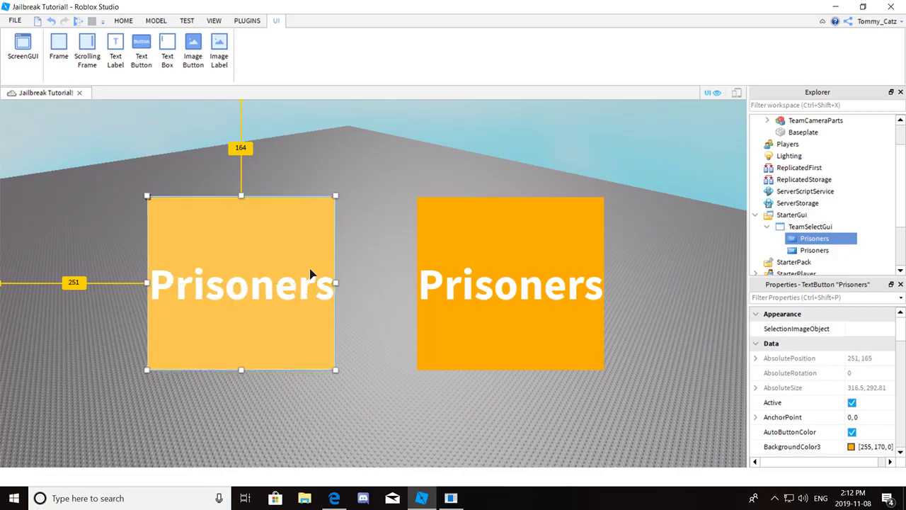
pyautogui.moveTo(310, 273); pyautogui.dragTo(347, 271)
# Rename the duplicated button on the right as Cops.
pyautogui.click(814, 249)
pyautogui.rightClick(814, 249)
pyautogui.press('Escape')
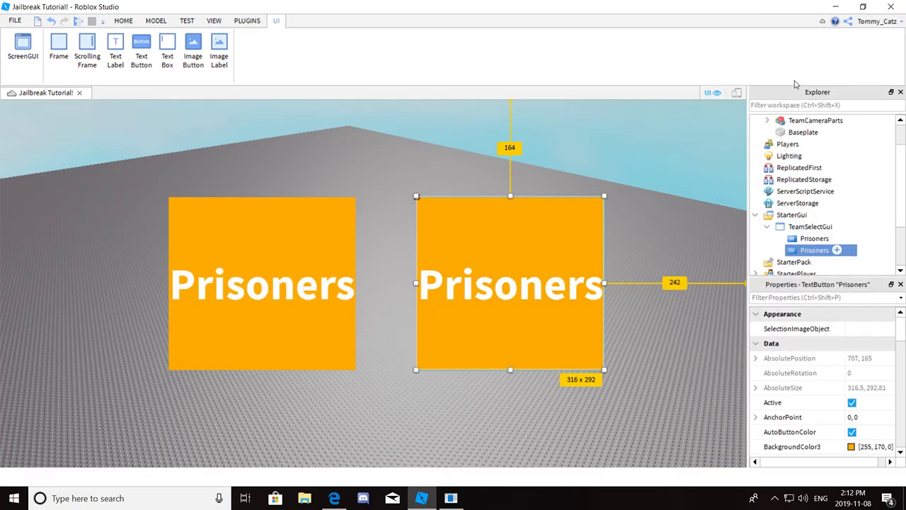
pyautogui.rightClick(816, 250)
pyautogui.press('Escape')
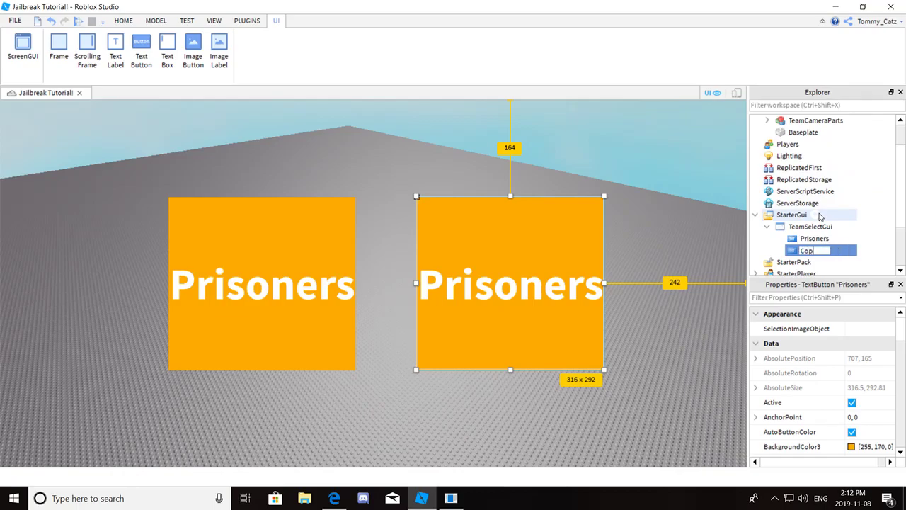
# Set the Cops button's BackgroundColor3 to cyan (0, 255, 255).
pyautogui.scroll(-2, 835, 353)
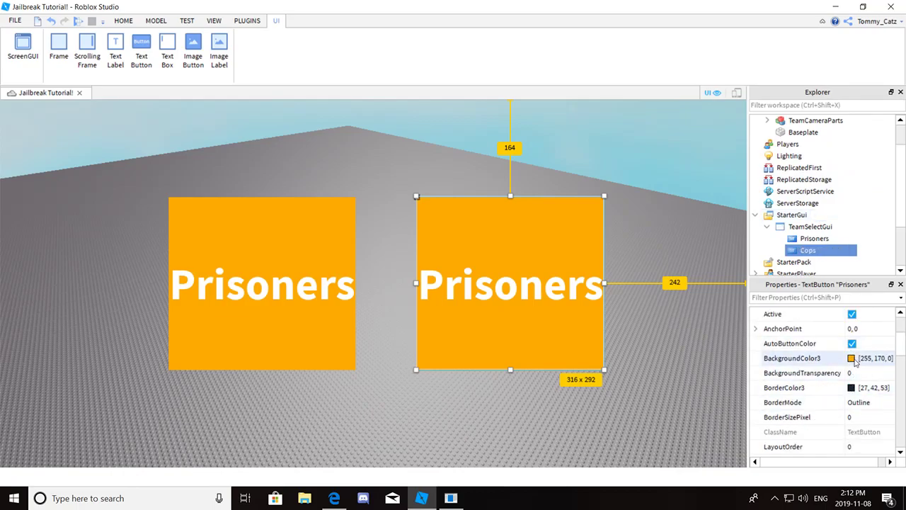
pyautogui.click(852, 358)
pyautogui.click(413, 187)
pyautogui.click(530, 353)
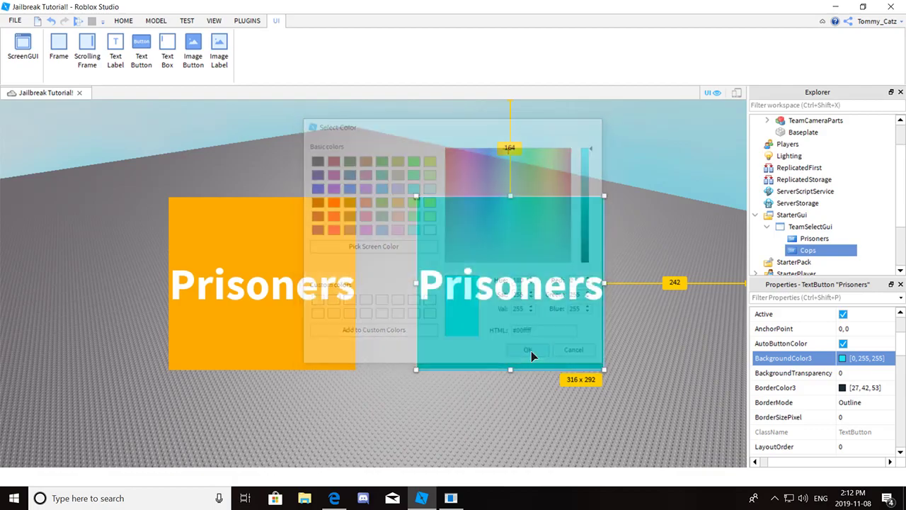
# Set the Cops button's Text to Cops.
pyautogui.scroll(-5, 838, 360)
pyautogui.scroll(-1, 837, 360)
pyautogui.click(854, 433)
pyautogui.write('Cops')
pyautogui.press('Return')
pyautogui.click(617, 404)
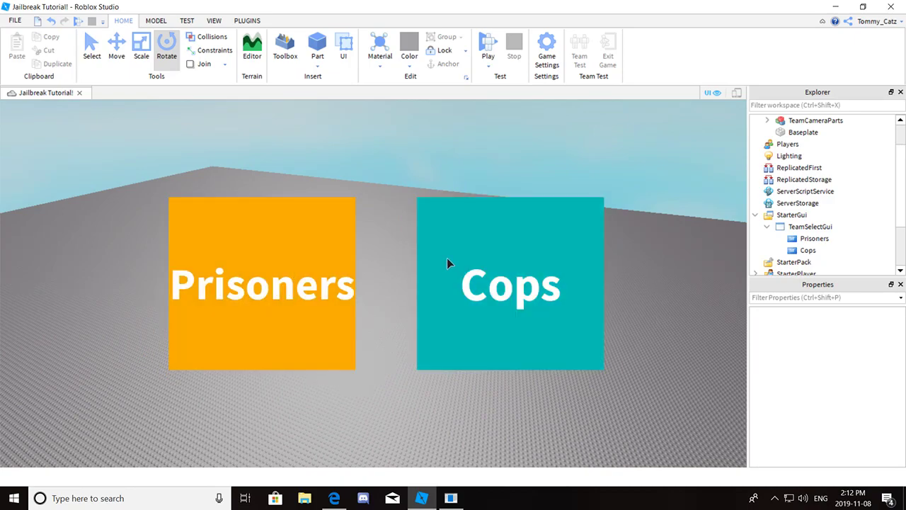
# Duplicate the Cops button and place one copy lower, centred between the two team buttons.
pyautogui.click(808, 250)
pyautogui.hotkey('ctrl', 'd')
pyautogui.moveTo(528, 276); pyautogui.dragTo(393, 353)
# Shift the upper Cops button and the Prisoners button slightly left, keeping them level.
pyautogui.moveTo(453, 208); pyautogui.dragTo(436, 221)
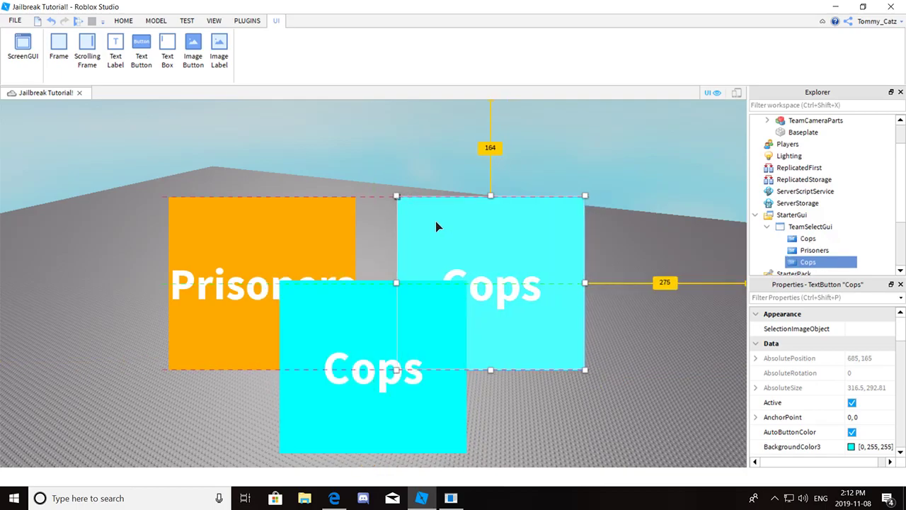
pyautogui.moveTo(327, 231); pyautogui.dragTo(323, 237)
pyautogui.moveTo(423, 240); pyautogui.dragTo(417, 240)
# Rename the lower Cops button as Submit.
pyautogui.click(358, 319)
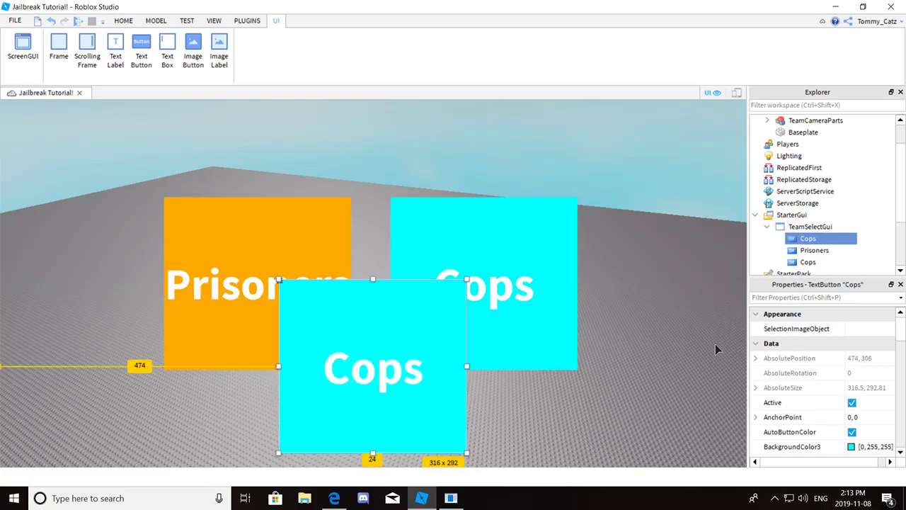
pyautogui.rightClick(808, 238)
pyautogui.click(817, 73)
pyautogui.write('S')
pyautogui.scroll(-5, 867, 319)
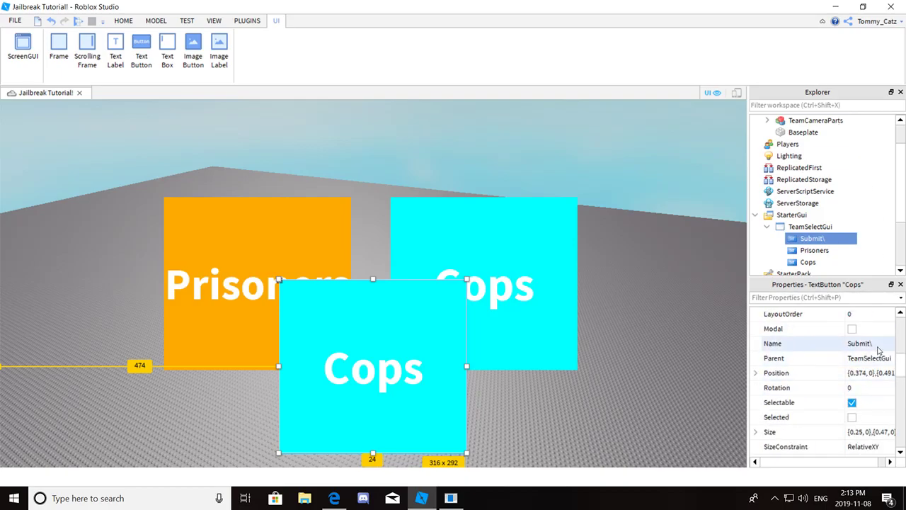
pyautogui.click(875, 343)
pyautogui.press('Return')
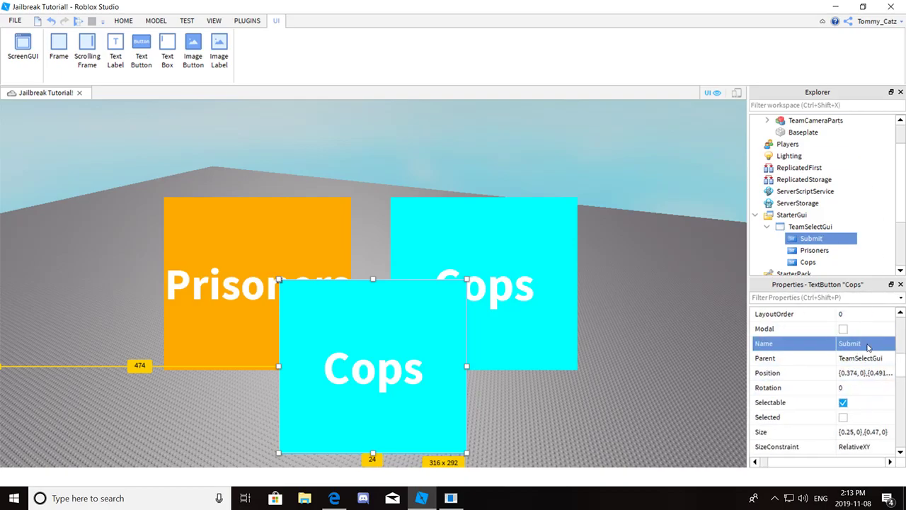
# Set the Submit button's BackgroundColor3 to green (85, 255, 0).
pyautogui.scroll(5, 860, 354)
pyautogui.click(783, 357)
pyautogui.click(842, 357)
pyautogui.click(412, 201)
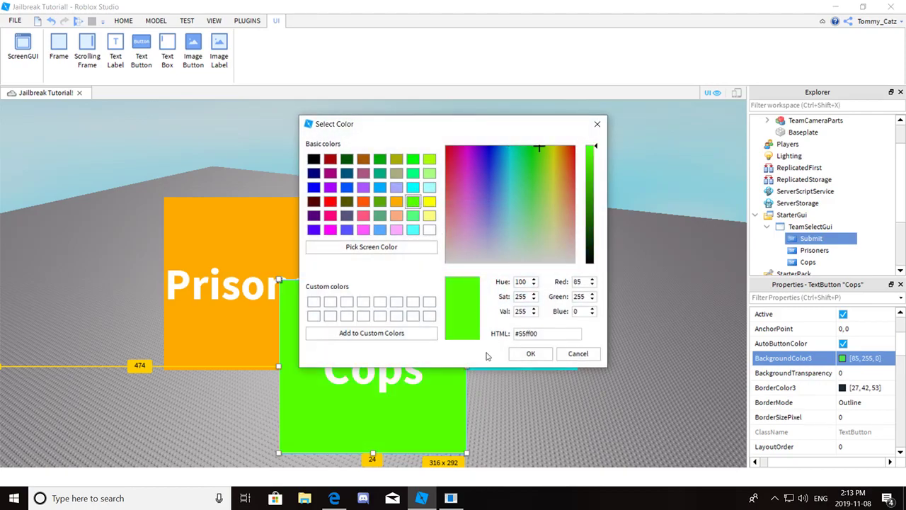
pyautogui.click(530, 353)
# Set the Submit button's Text to Submit.
pyautogui.scroll(-5, 864, 389)
pyautogui.scroll(-5, 864, 388)
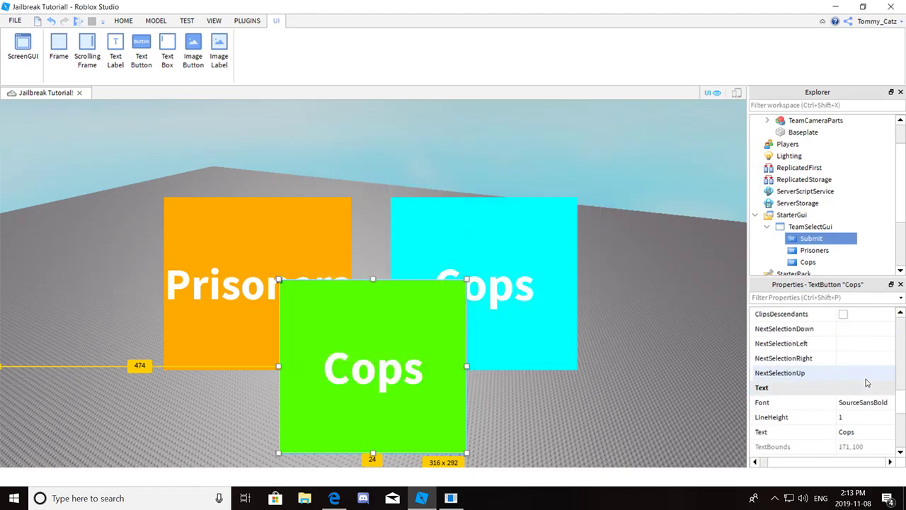
pyautogui.click(861, 342)
pyautogui.write('Submit')
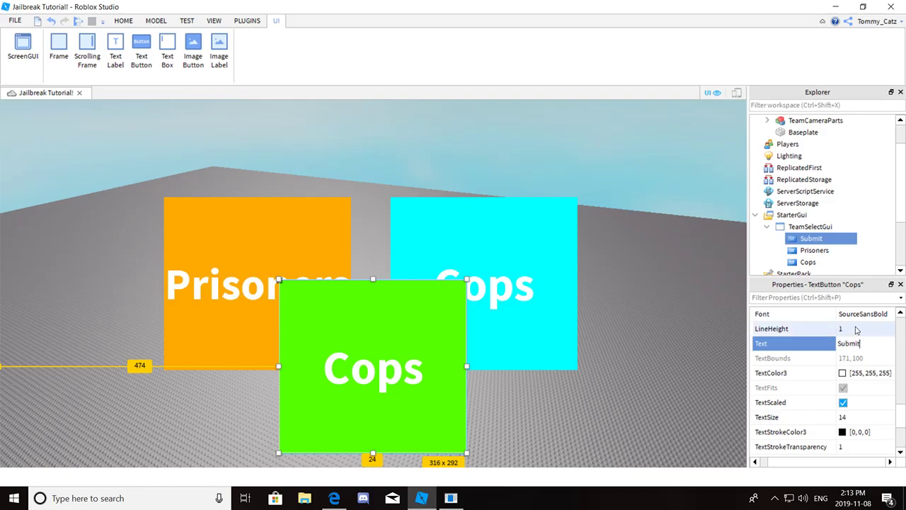
# Try the SourceSansBold, SourceSansLight and SourceSans fonts on the Submit button and set its Font to SciFi.
pyautogui.click(860, 313)
pyautogui.click(889, 313)
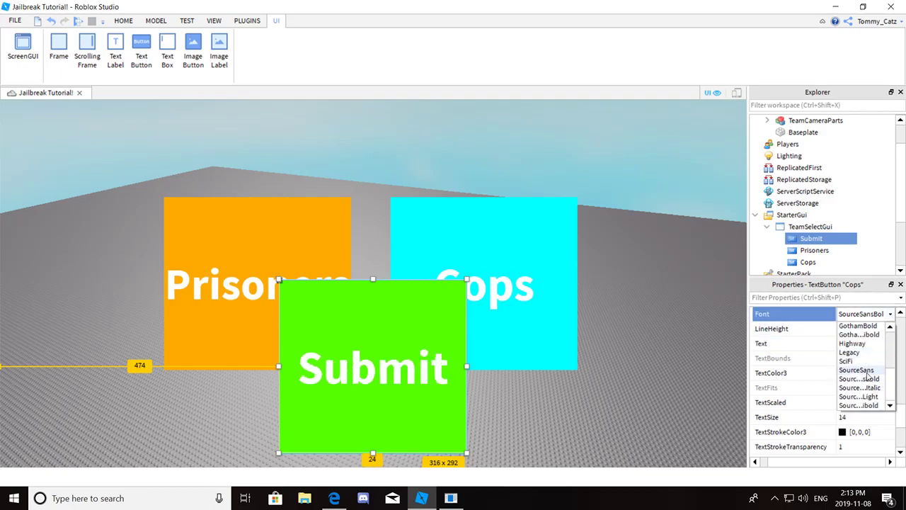
pyautogui.click(876, 379)
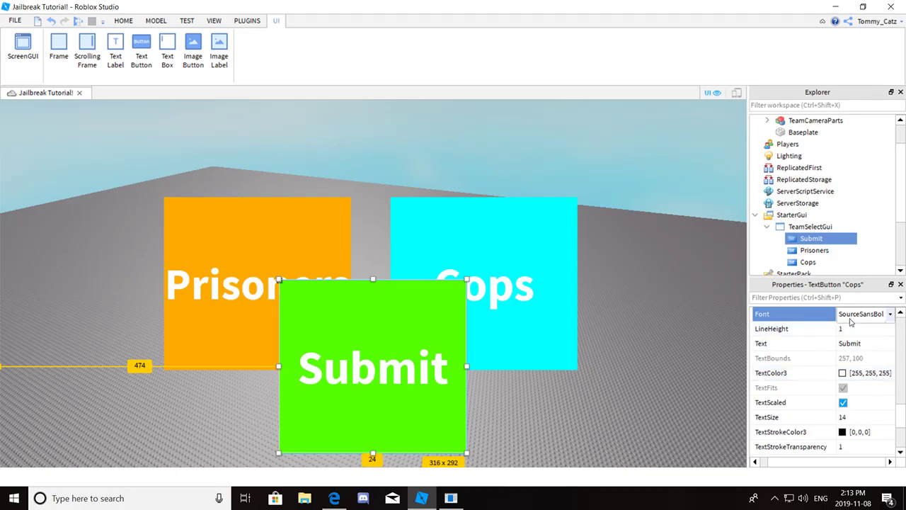
pyautogui.click(890, 313)
pyautogui.click(875, 395)
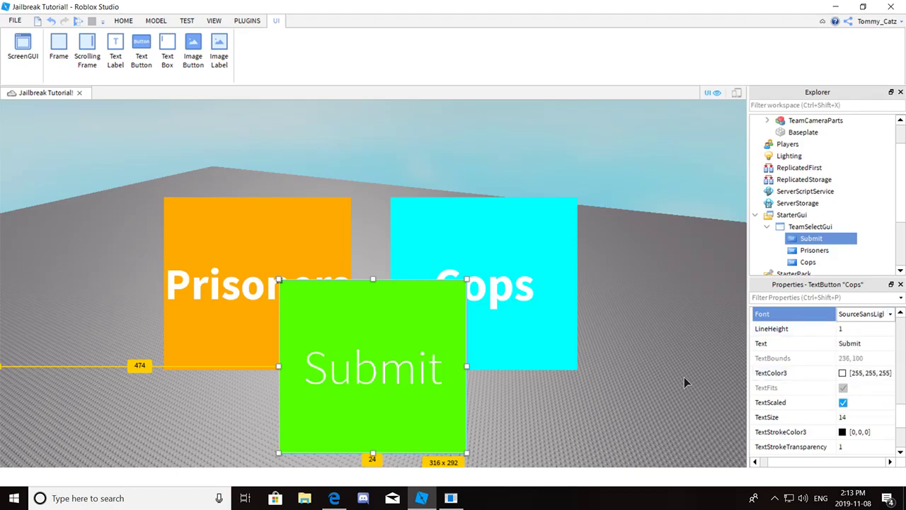
pyautogui.click(843, 317)
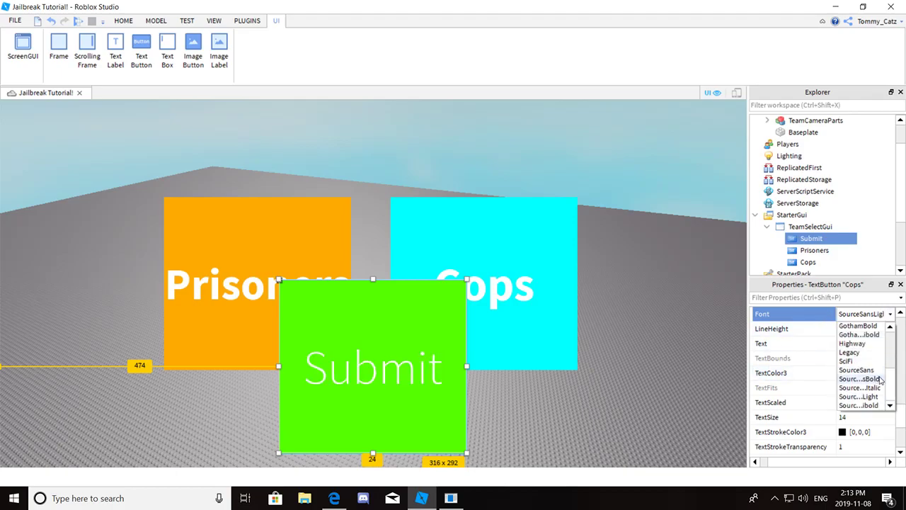
pyautogui.click(854, 369)
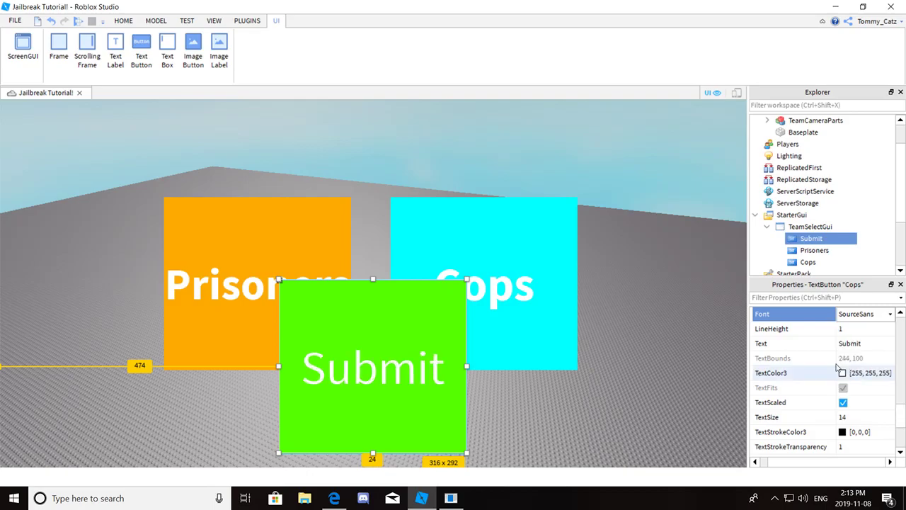
pyautogui.scroll(1, 842, 334)
pyautogui.scroll(1, 852, 357)
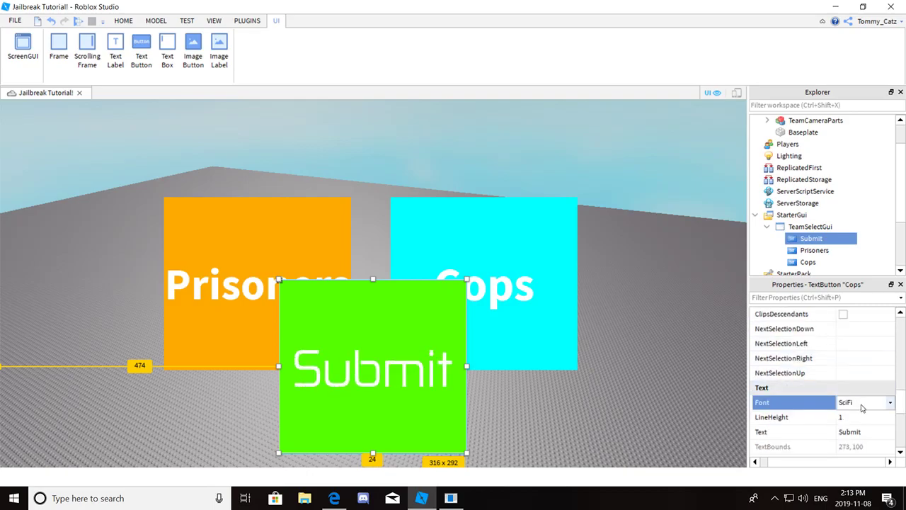
# Set the Submit button's Font to SourceSans and its Size to {0.25, 0},{0.25, 0}.
pyautogui.click(888, 402)
pyautogui.click(874, 473)
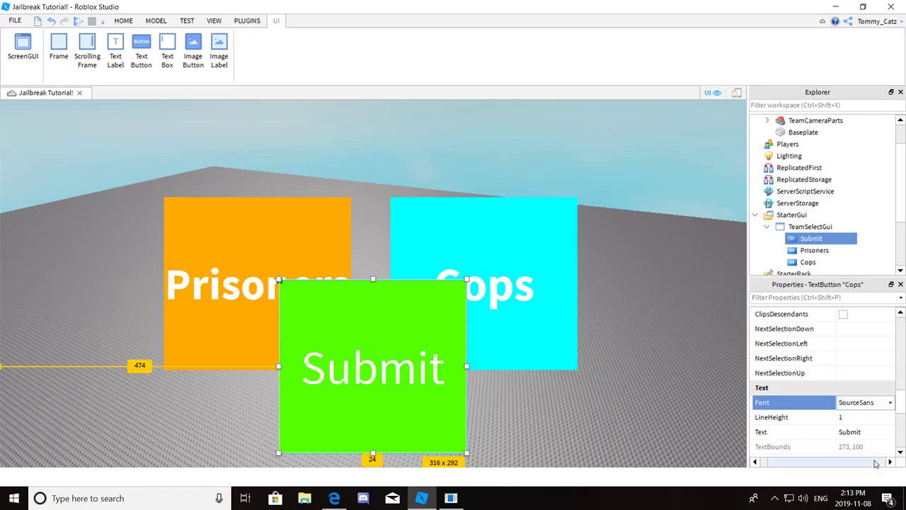
pyautogui.scroll(2, 867, 402)
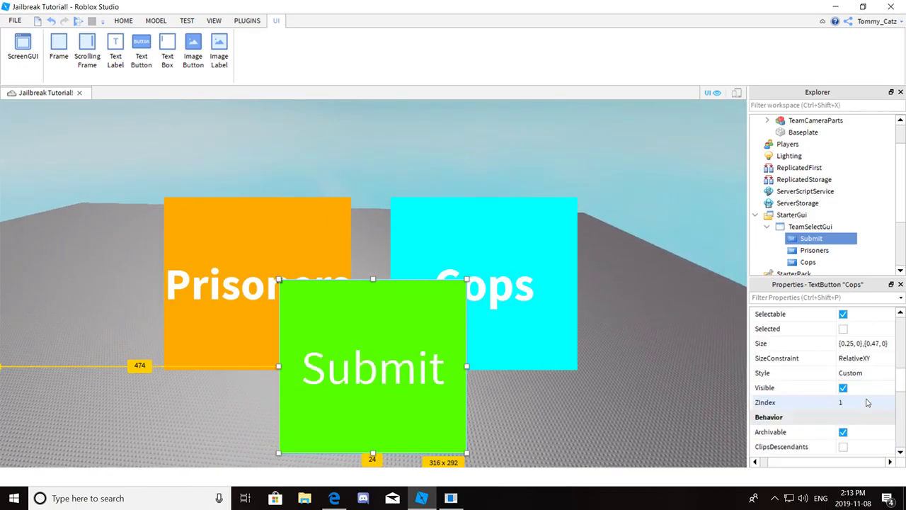
pyautogui.click(863, 345)
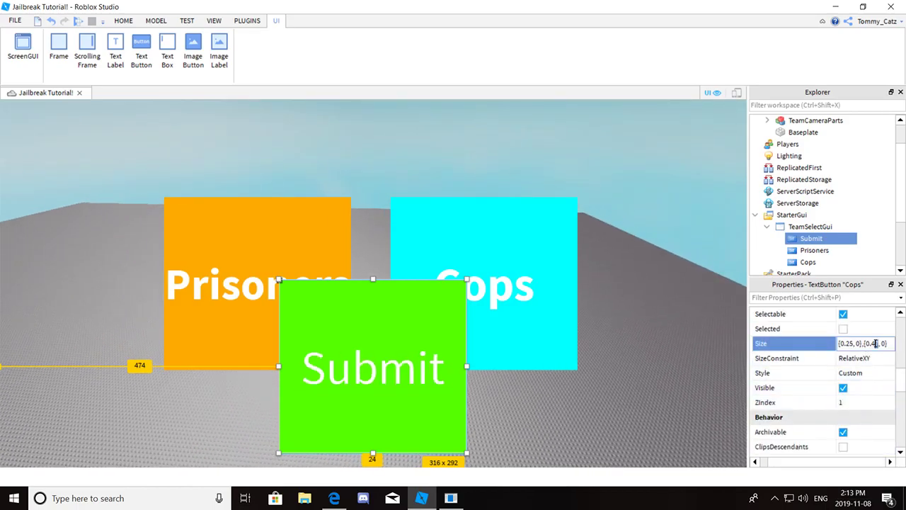
pyautogui.press('Return')
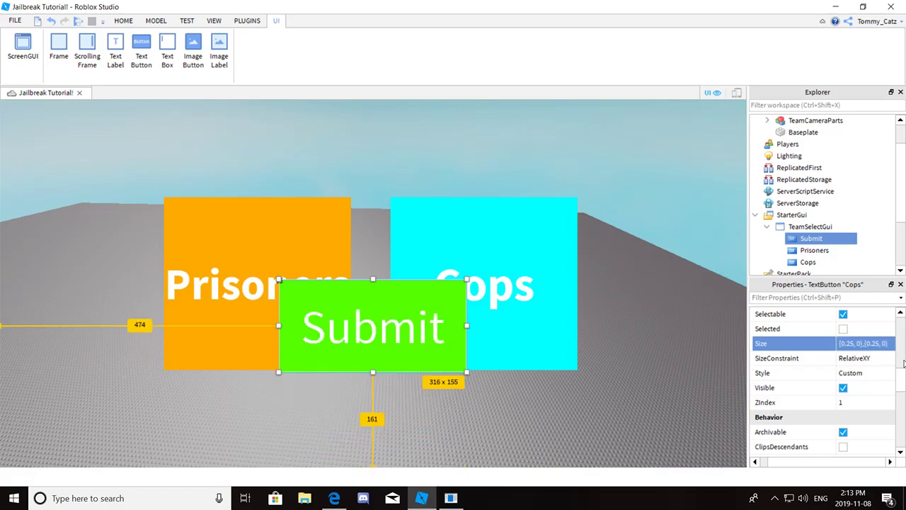
# Place the Submit button centred below the Prisoners and Cops buttons and reduce its height to about 93 pixels.
pyautogui.moveTo(398, 324); pyautogui.dragTo(394, 406)
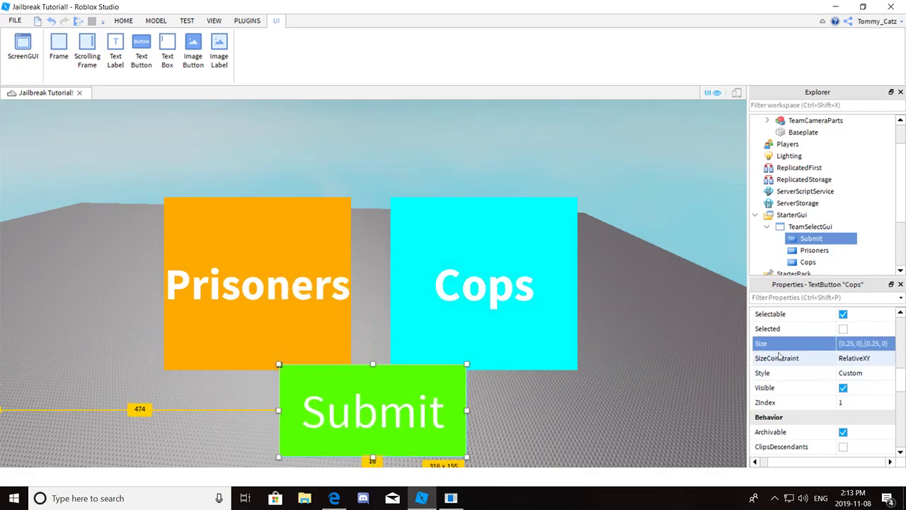
pyautogui.click(870, 343)
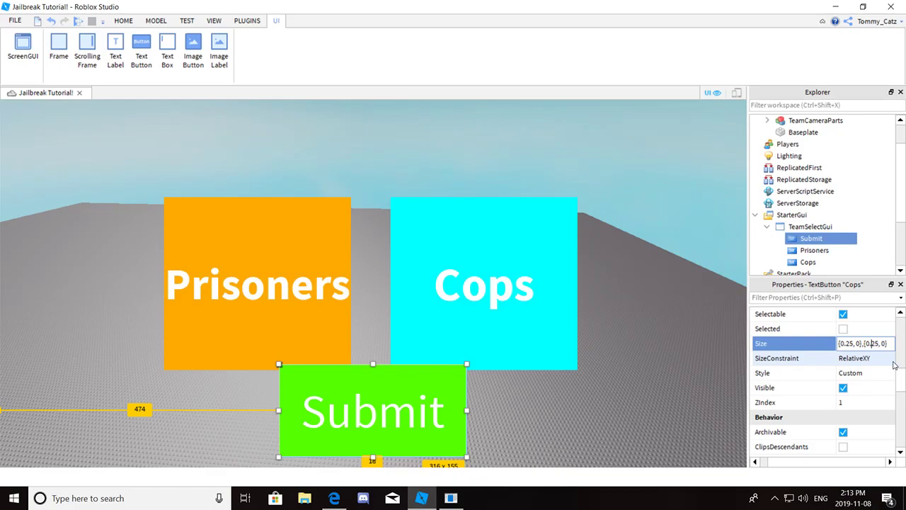
pyautogui.press('Return')
pyautogui.moveTo(417, 396); pyautogui.dragTo(420, 415)
pyautogui.click(541, 404)
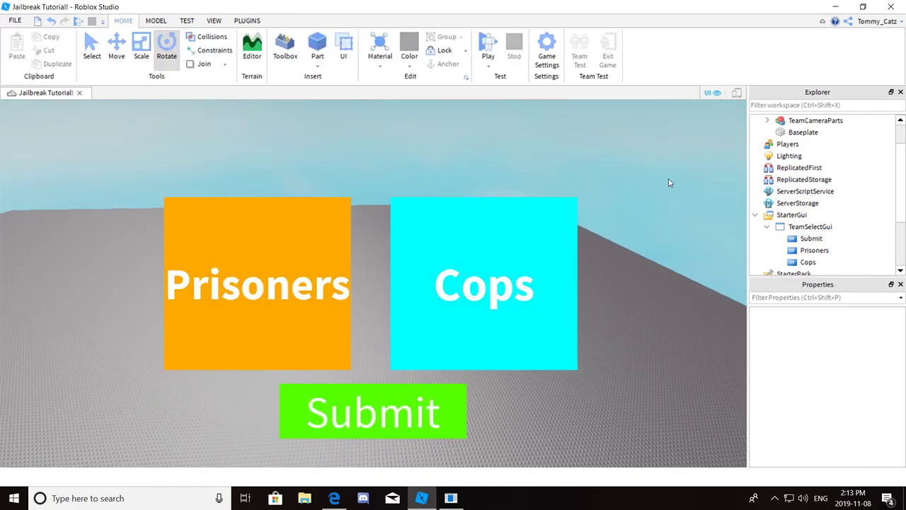
# Set the Submit button's BackgroundTransparency to .65.
pyautogui.moveTo(671, 186); pyautogui.dragTo(725, 200, button='right')
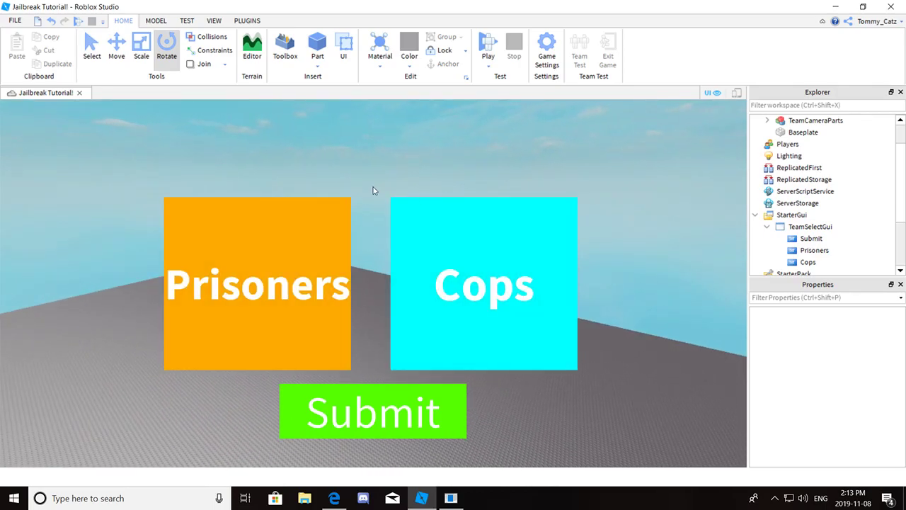
pyautogui.click(811, 238)
pyautogui.scroll(-3, 821, 383)
pyautogui.click(871, 417)
pyautogui.doubleClick(872, 416)
pyautogui.write('.65')
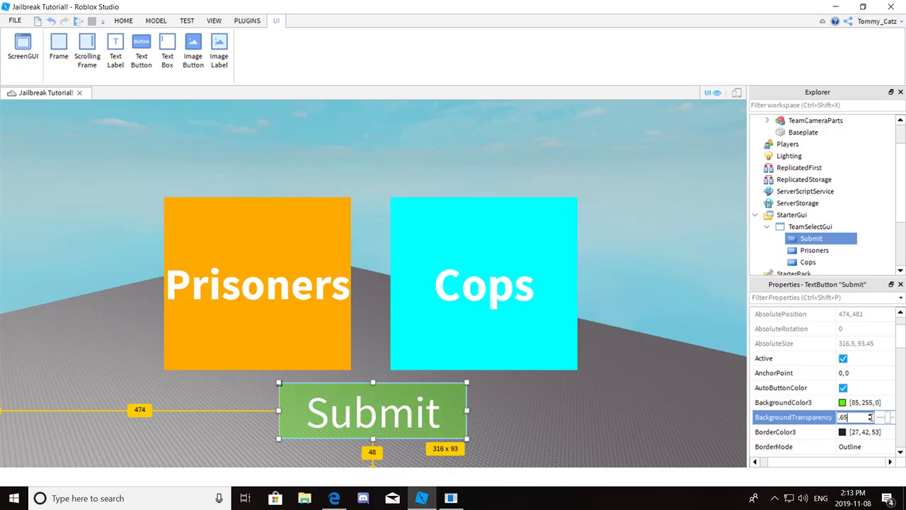
pyautogui.click(520, 419)
pyautogui.scroll(5, 623, 412)
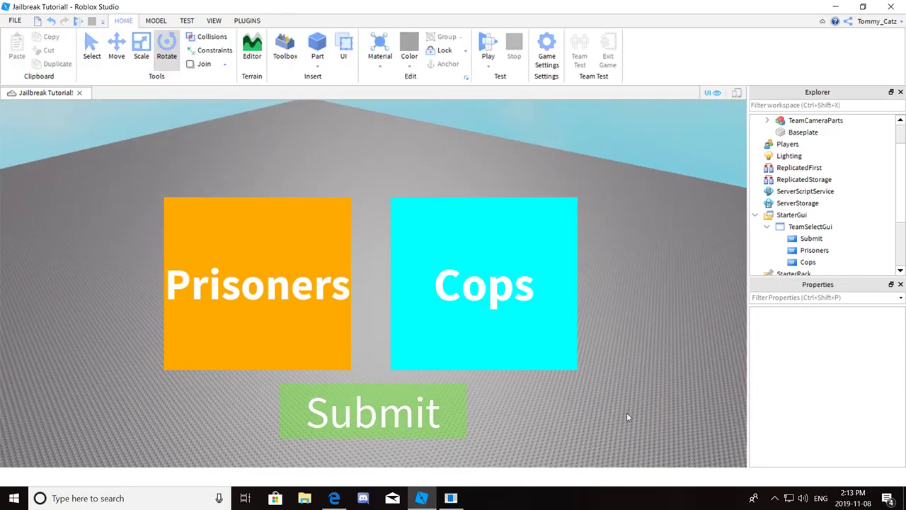
# Insert a StringValue into TeamSelectGui and rename it Team.
pyautogui.click(854, 224)
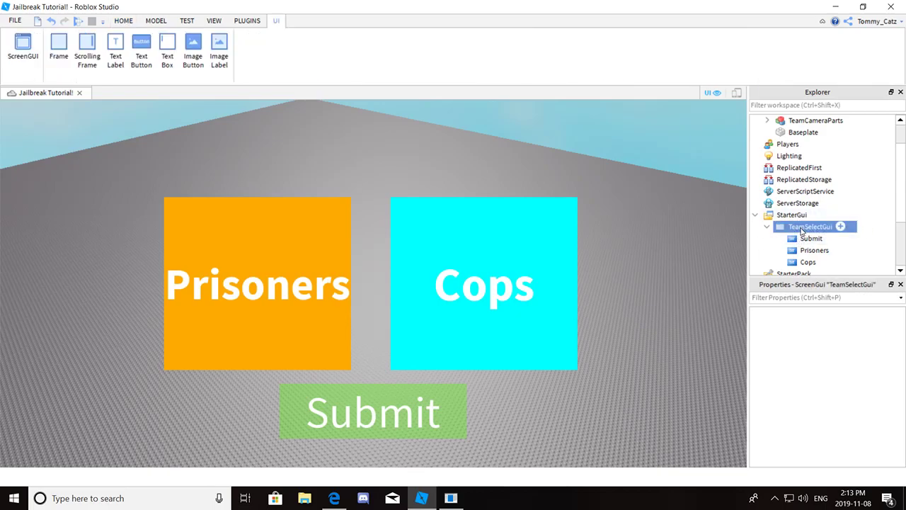
pyautogui.rightClick(854, 224)
pyautogui.moveTo(812, 218)
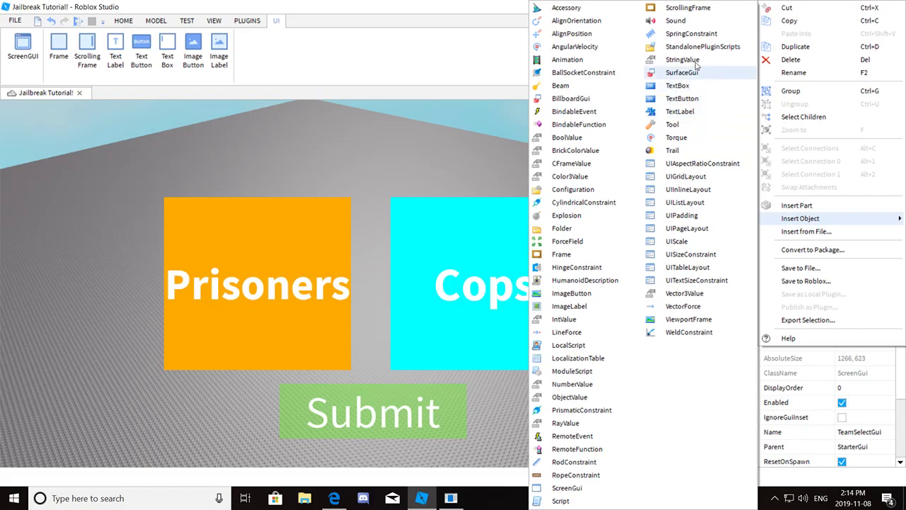
pyautogui.click(687, 62)
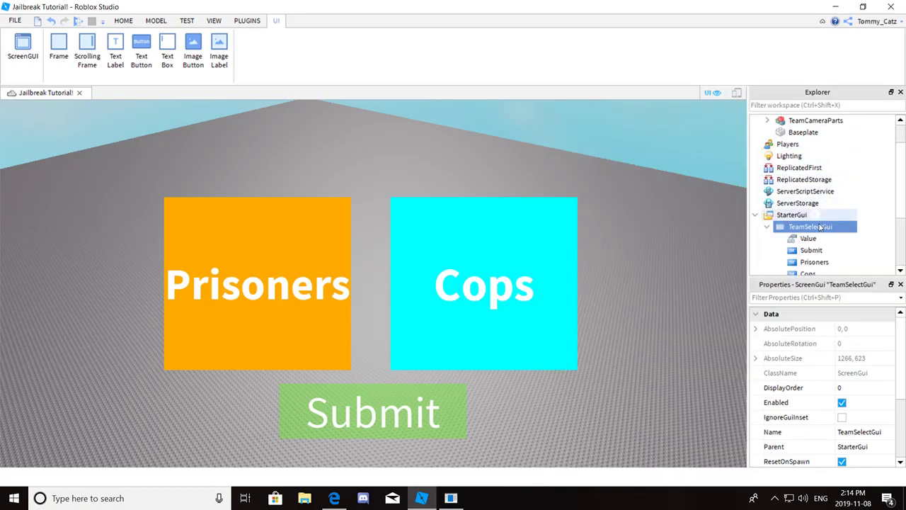
pyautogui.rightClick(814, 237)
pyautogui.click(794, 72)
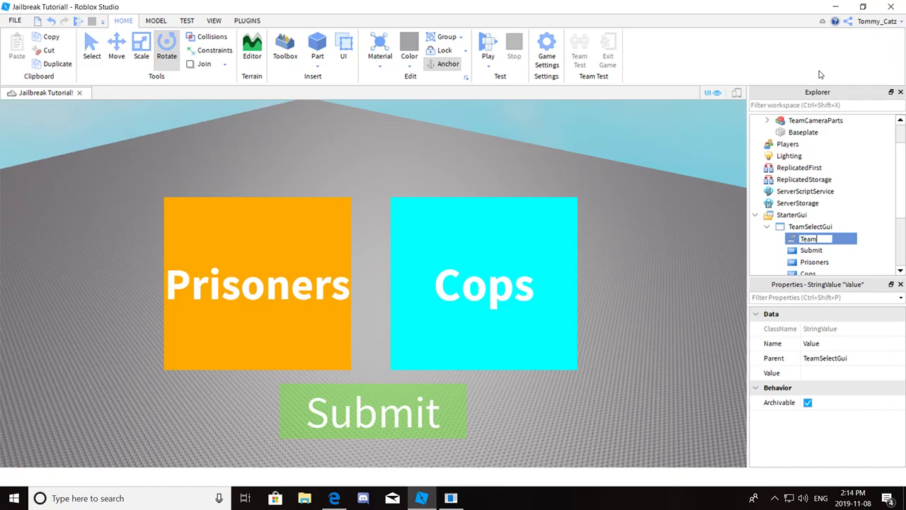
# Open the context options for the TeamSelectGui object.
pyautogui.rightClick(810, 227)
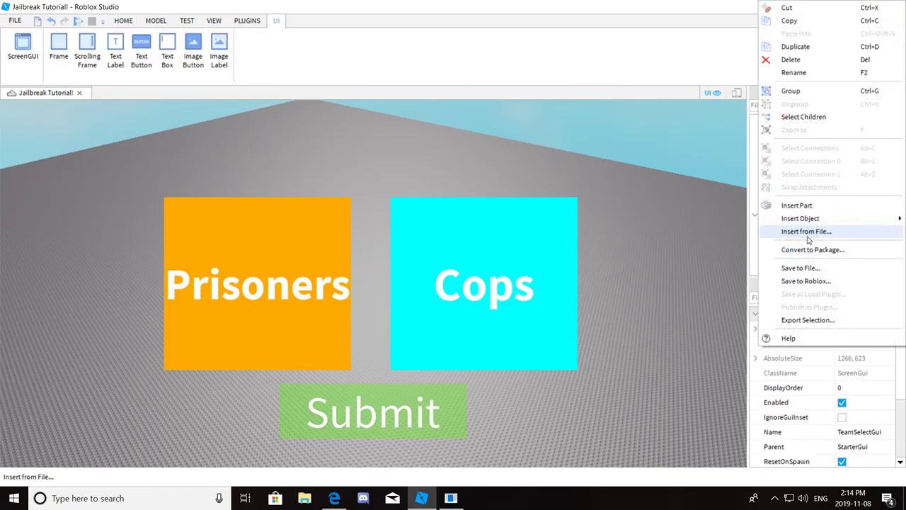